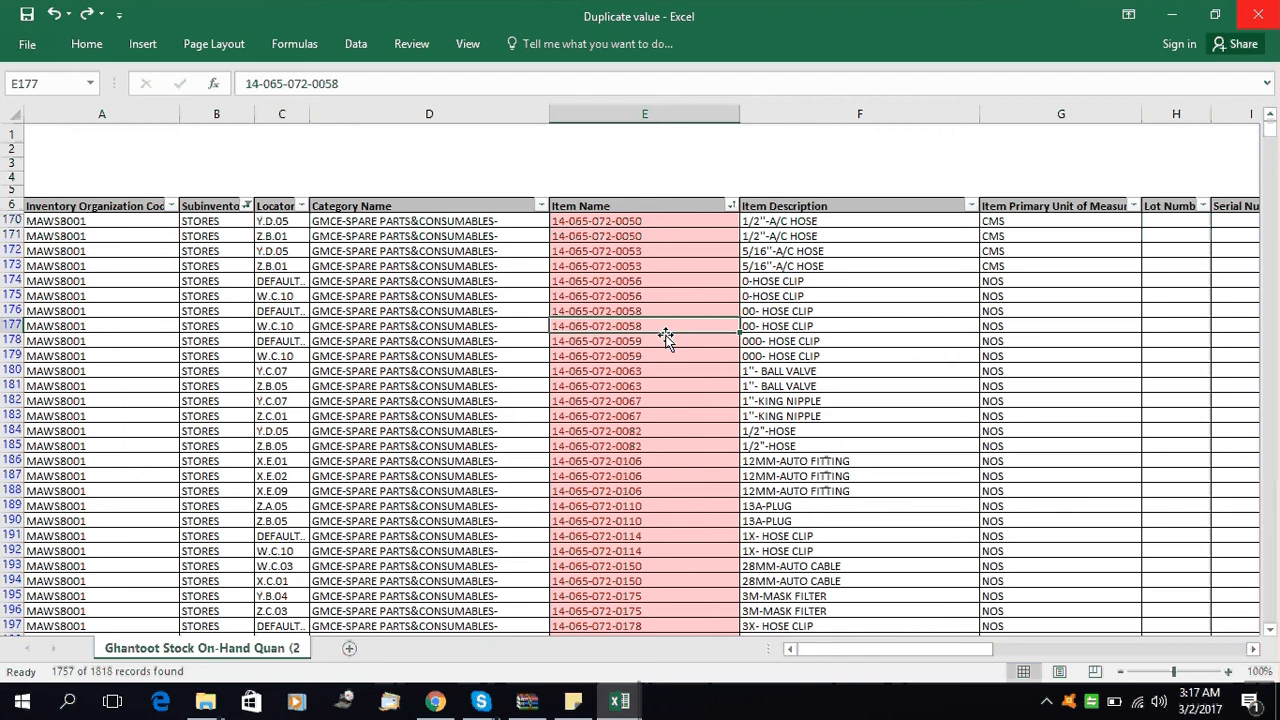
# Inspect the Item Name column and its header alongside the neighbouring columns of the stock list.
pyautogui.click(638, 244)
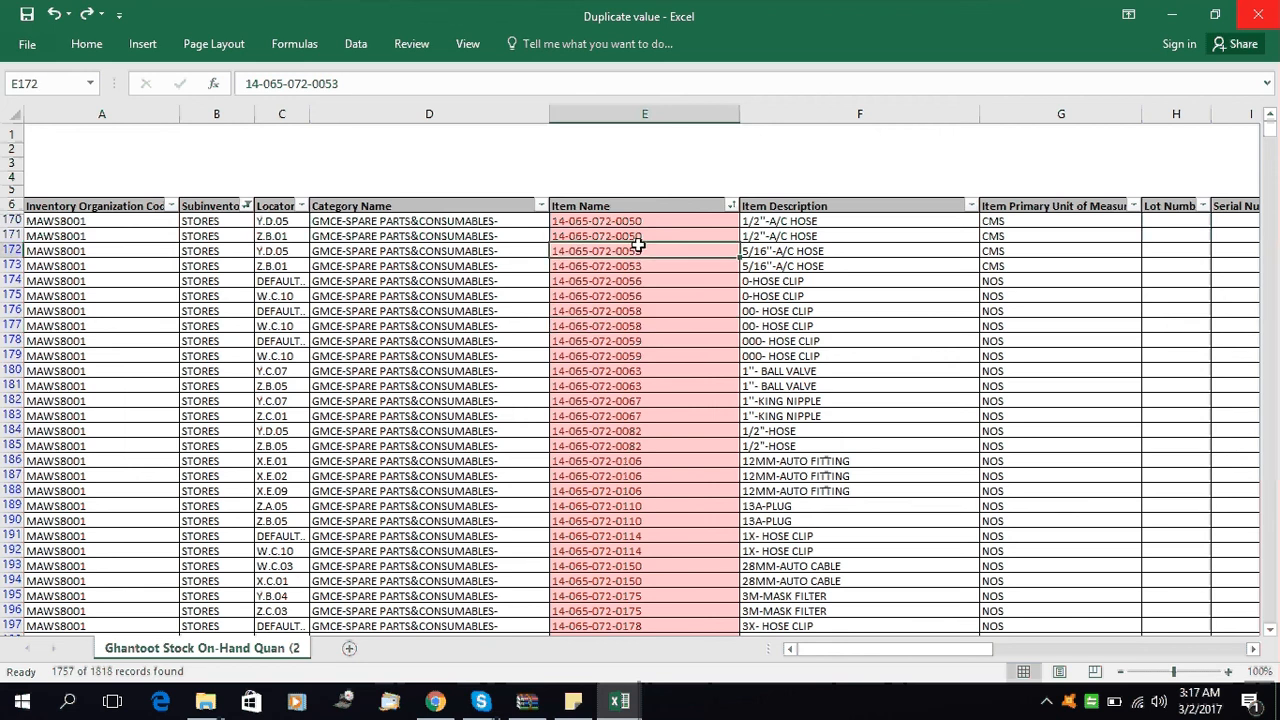
pyautogui.press('Left')
pyautogui.press('Right')
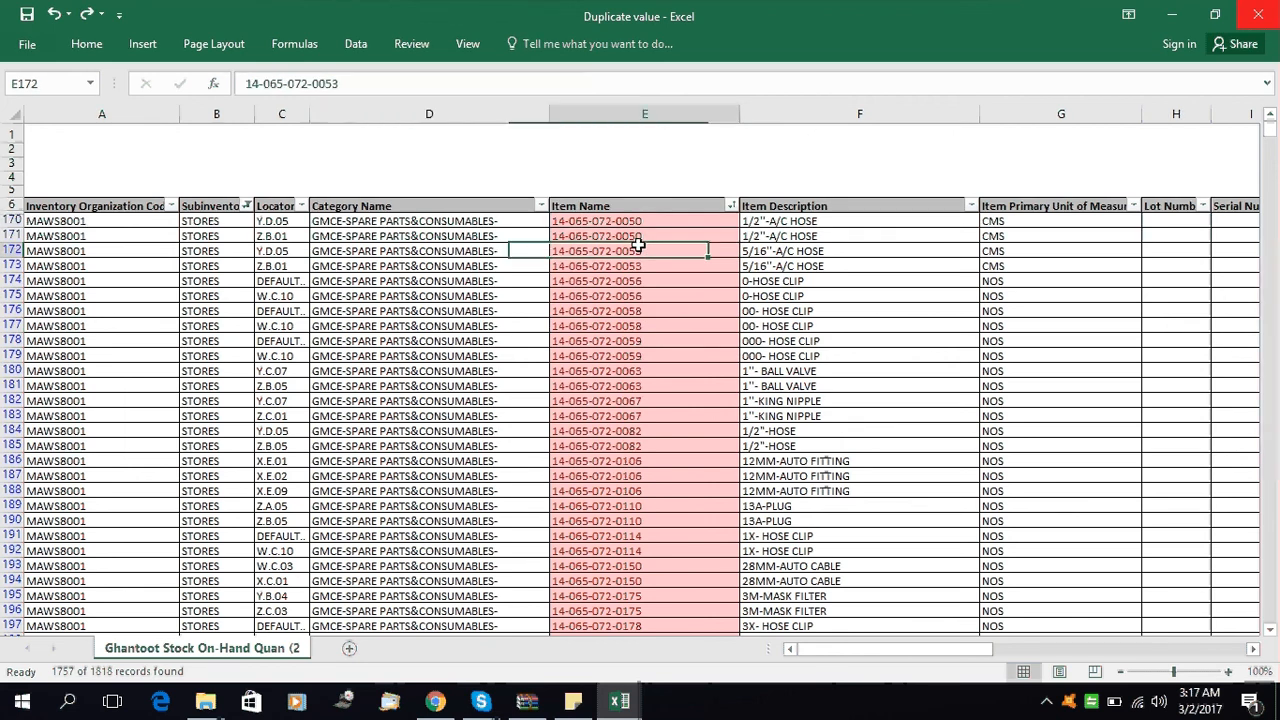
pyautogui.press('Right')
pyautogui.press('Left')
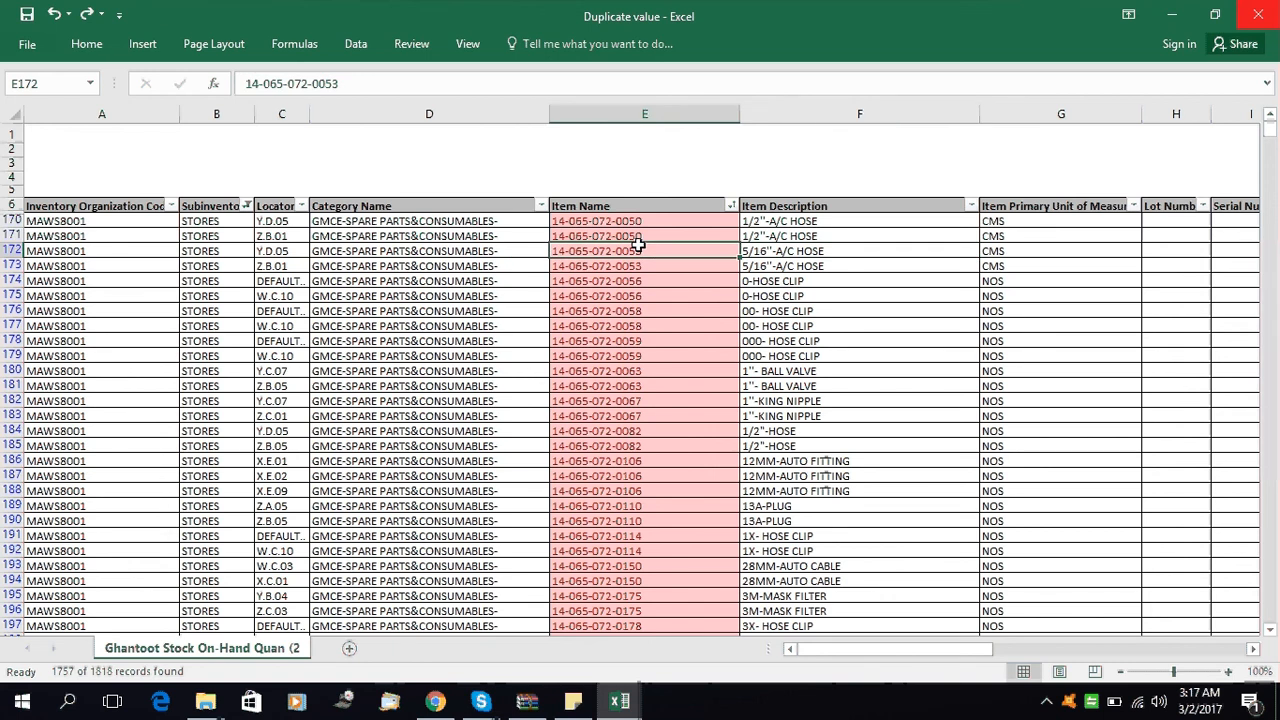
pyautogui.click(642, 113)
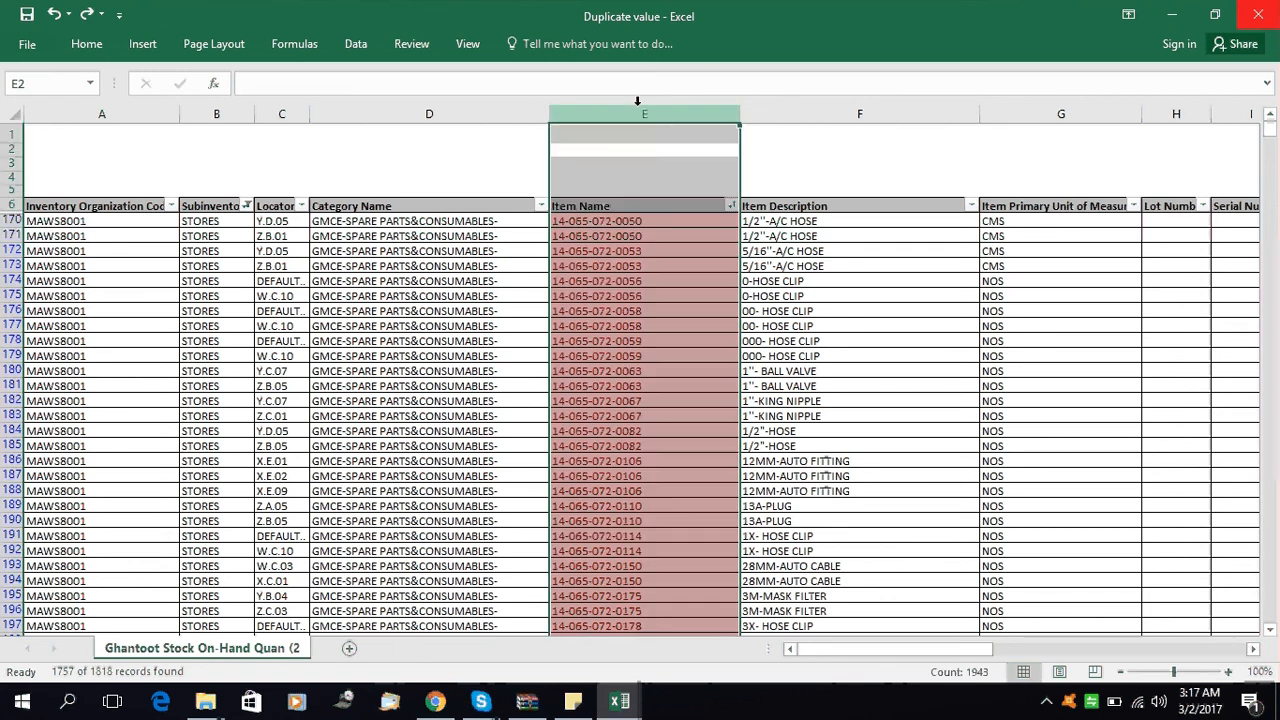
pyautogui.click(593, 207)
pyautogui.press('Right')
pyautogui.press('Left')
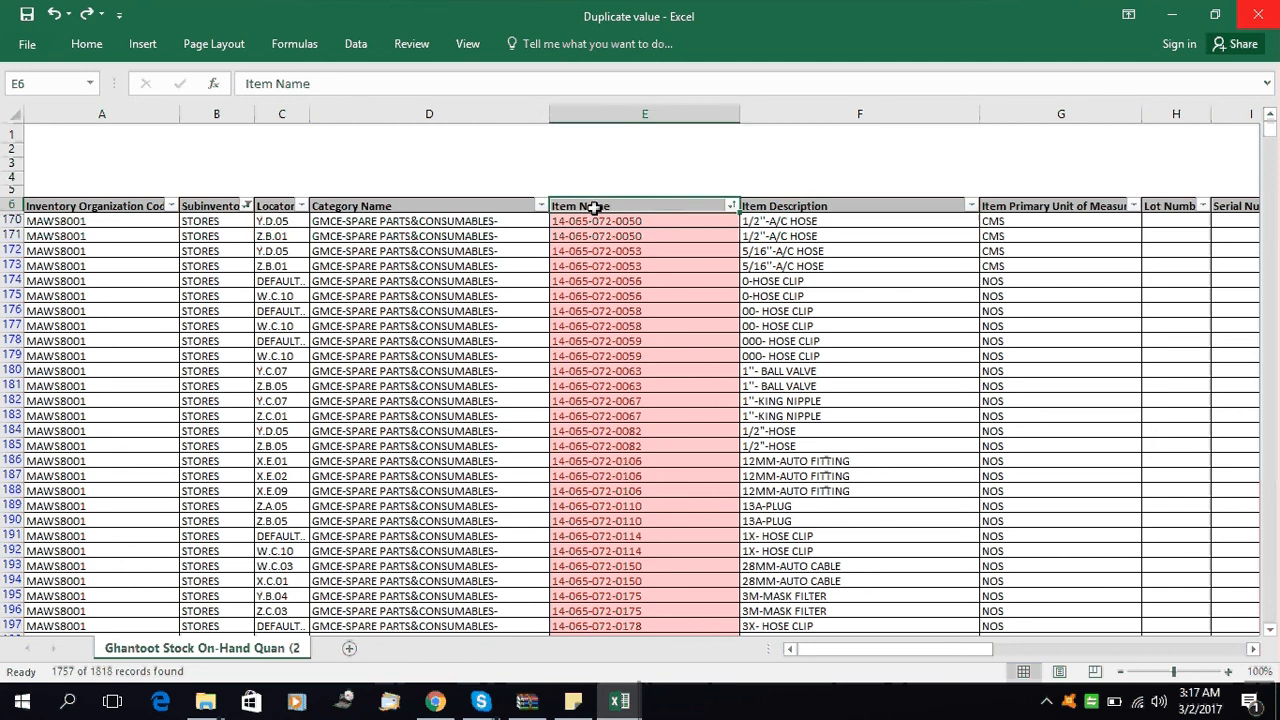
pyautogui.press('Left')
pyautogui.press('Right')
pyautogui.press('Right')
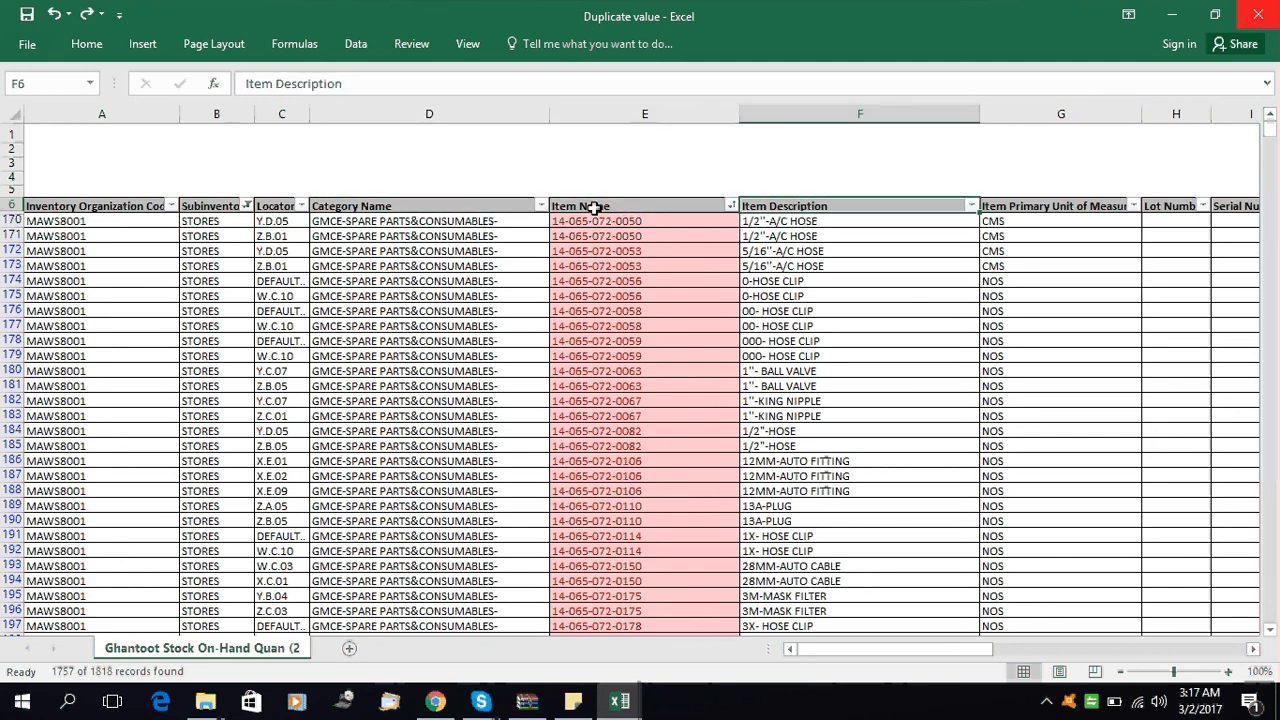
# Examine the red-highlighted duplicate item codes down the Item Name column and back up through the list.
pyautogui.press('Down')
pyautogui.press('Left')
pyautogui.press('Down')
pyautogui.press('Down')
pyautogui.press('Down')
pyautogui.press('Down')
pyautogui.press('Down')
pyautogui.press('Down')
pyautogui.press('Down')
pyautogui.press('Down')
pyautogui.press('Down')
pyautogui.press('Down')
pyautogui.press('Down')
pyautogui.press('Down')
pyautogui.press('Down')
pyautogui.press('Down')
pyautogui.press('Down')
pyautogui.press('Down')
pyautogui.press('Down')
pyautogui.press('Down')
pyautogui.press('Down')
pyautogui.press('Down')
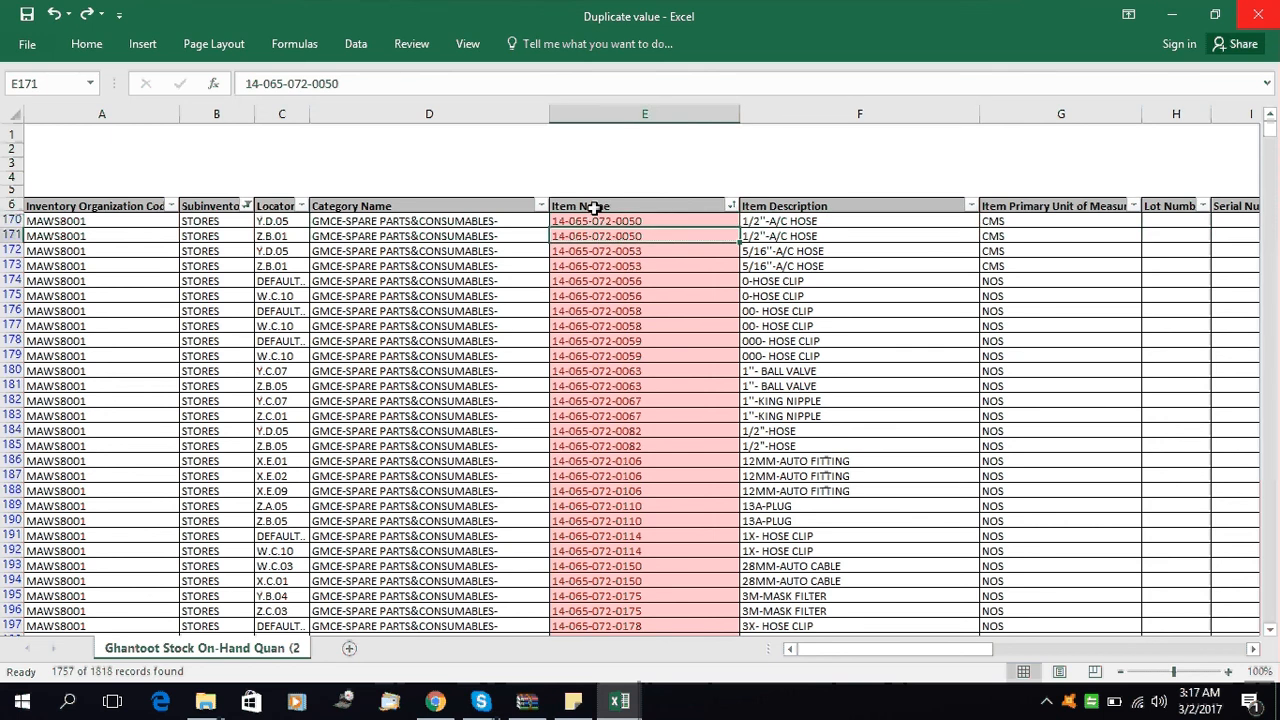
pyautogui.press('Down')
pyautogui.press('Down')
pyautogui.press('Down')
pyautogui.press('Down')
pyautogui.press('Down')
pyautogui.press('Down')
pyautogui.press('Down')
pyautogui.press('Down')
pyautogui.press('Down')
pyautogui.press('Down')
pyautogui.press('Down')
pyautogui.press('Down')
pyautogui.press('Down')
pyautogui.press('Down')
pyautogui.press('Down')
pyautogui.press('Down')
pyautogui.press('Down')
pyautogui.press('Down')
pyautogui.press('Down')
pyautogui.press('Down')
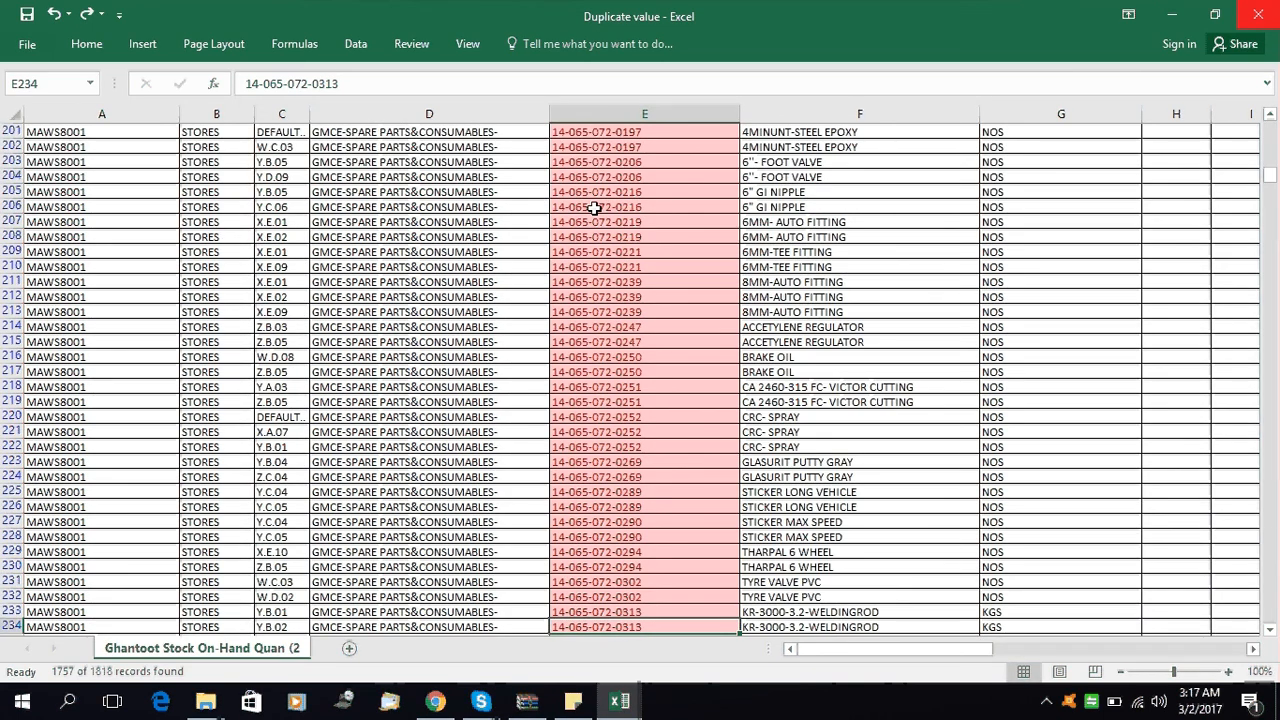
pyautogui.press('Down')
pyautogui.press('Down')
pyautogui.press('Down')
pyautogui.press('Down')
pyautogui.press('Down')
pyautogui.press('Down')
pyautogui.press('Down')
pyautogui.press('Down')
pyautogui.press('Down')
pyautogui.press('Down')
pyautogui.press('Down')
pyautogui.press('Down')
pyautogui.press('Down')
pyautogui.press('Down')
pyautogui.press('Down')
pyautogui.press('Down')
pyautogui.press('Down')
pyautogui.press('Down')
pyautogui.press('Down')
pyautogui.press('Down')
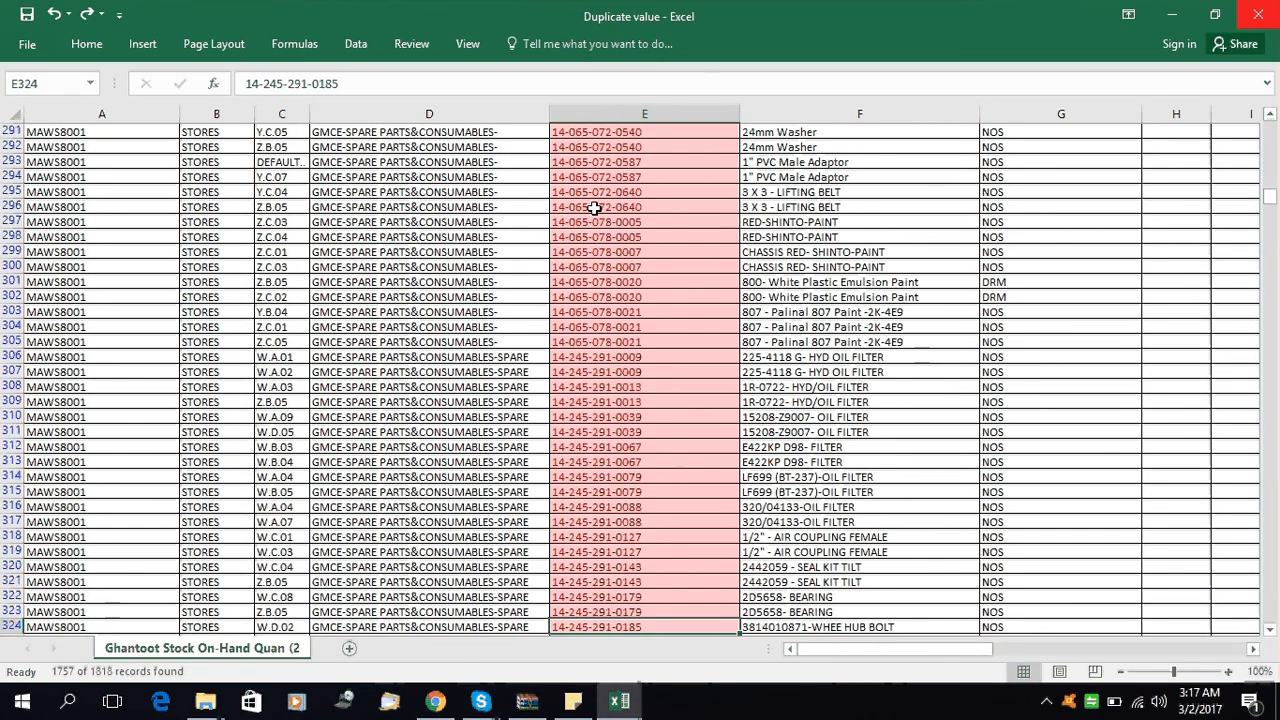
pyautogui.press('Down')
pyautogui.press('Down')
pyautogui.press('Down')
pyautogui.press('Down')
pyautogui.press('Down')
pyautogui.press('Down')
pyautogui.press('Down')
pyautogui.press('Down')
pyautogui.press('Down')
pyautogui.press('Down')
pyautogui.press('Down')
pyautogui.press('Down')
pyautogui.press('Down')
pyautogui.press('Down')
pyautogui.press('Down')
pyautogui.press('Down')
pyautogui.press('Down')
pyautogui.press('Down')
pyautogui.press('Down')
pyautogui.press('Down')
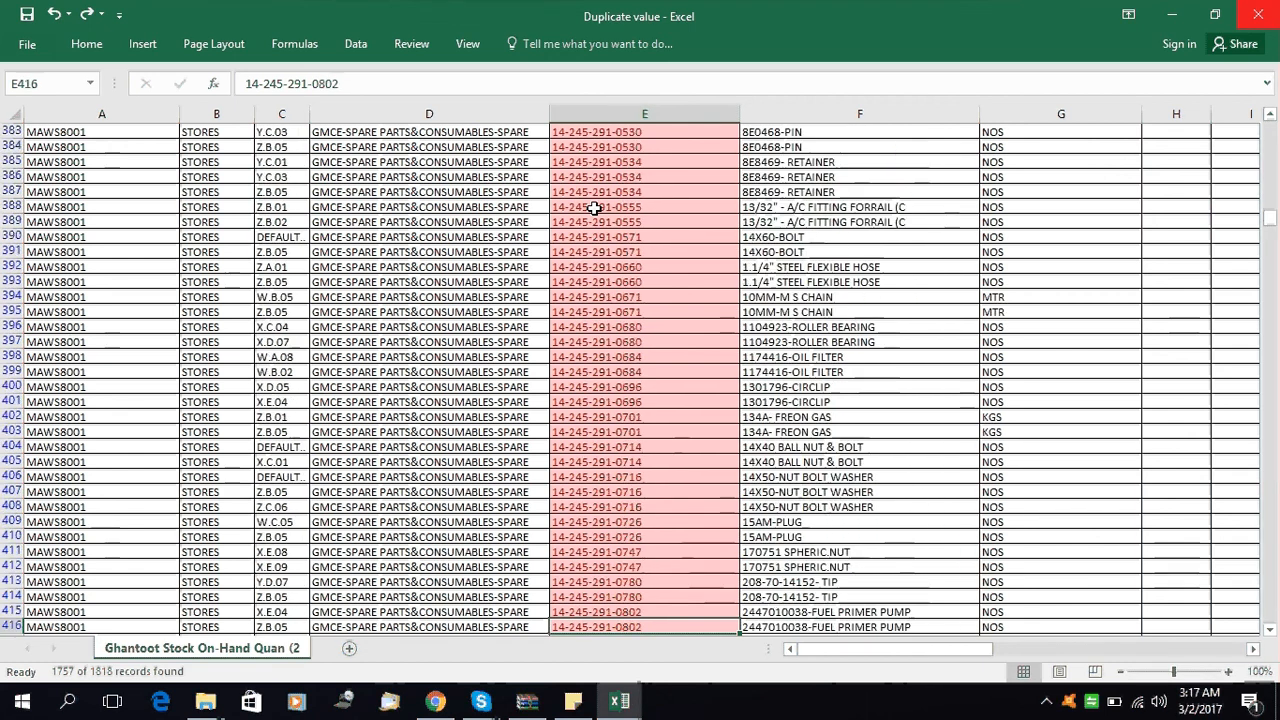
pyautogui.press('Down')
pyautogui.press('Down')
pyautogui.press('Down')
pyautogui.press('Down')
pyautogui.press('Down')
pyautogui.press('Down')
pyautogui.press('Down')
pyautogui.press('Down')
pyautogui.press('Down')
pyautogui.press('Down')
pyautogui.press('Down')
pyautogui.press('Up')
pyautogui.press('Up')
pyautogui.press('Up')
pyautogui.press('Up')
pyautogui.press('Up')
pyautogui.press('Up')
pyautogui.press('Up')
pyautogui.press('Up')
pyautogui.press('Up')
pyautogui.press('Up')
pyautogui.press('Up')
pyautogui.press('Up')
pyautogui.press('Up')
pyautogui.press('Up')
pyautogui.press('Up')
pyautogui.press('Up')
pyautogui.press('Up')
pyautogui.press('Up')
pyautogui.press('Up')
pyautogui.press('Up')
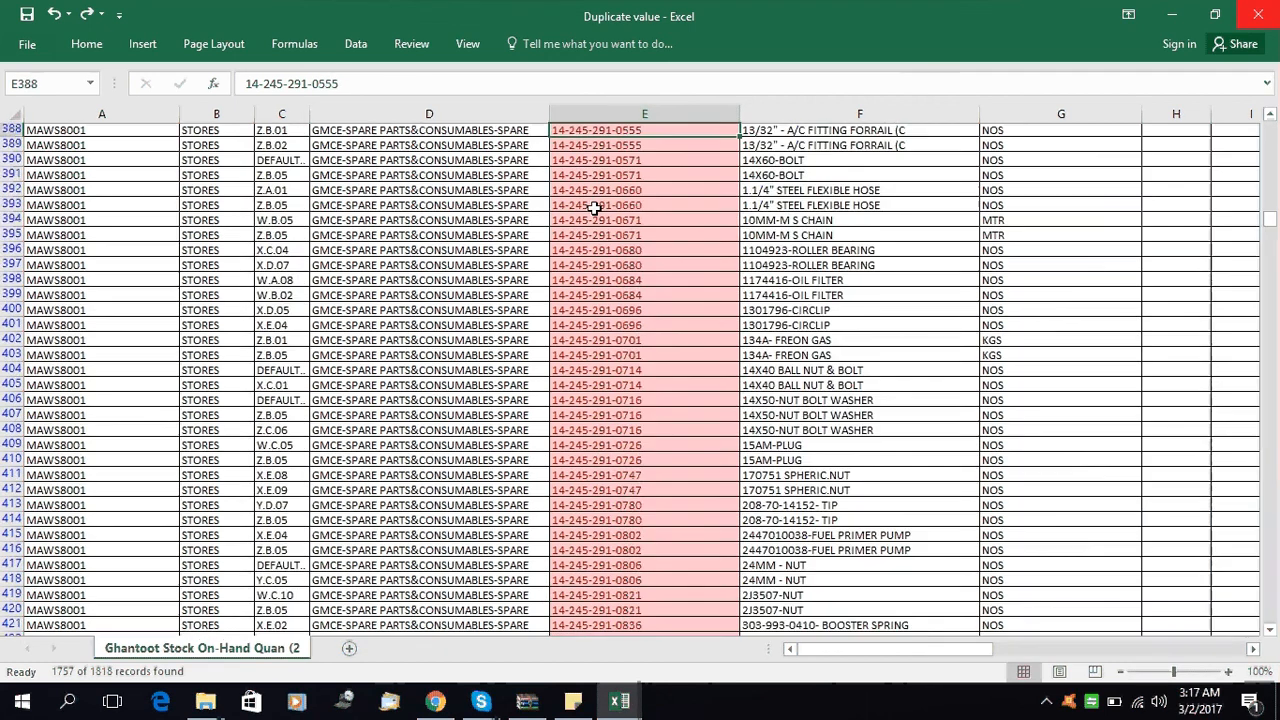
pyautogui.press('Up')
pyautogui.press('Up')
pyautogui.press('Up')
pyautogui.press('Up')
pyautogui.press('Up')
pyautogui.press('Up')
pyautogui.press('Up')
pyautogui.press('Up')
pyautogui.press('Up')
pyautogui.press('Up')
pyautogui.press('Up')
pyautogui.press('Up')
pyautogui.press('Up')
pyautogui.press('Up')
pyautogui.press('Up')
pyautogui.press('Up')
pyautogui.press('Up')
pyautogui.press('Up')
pyautogui.press('Up')
pyautogui.press('Up')
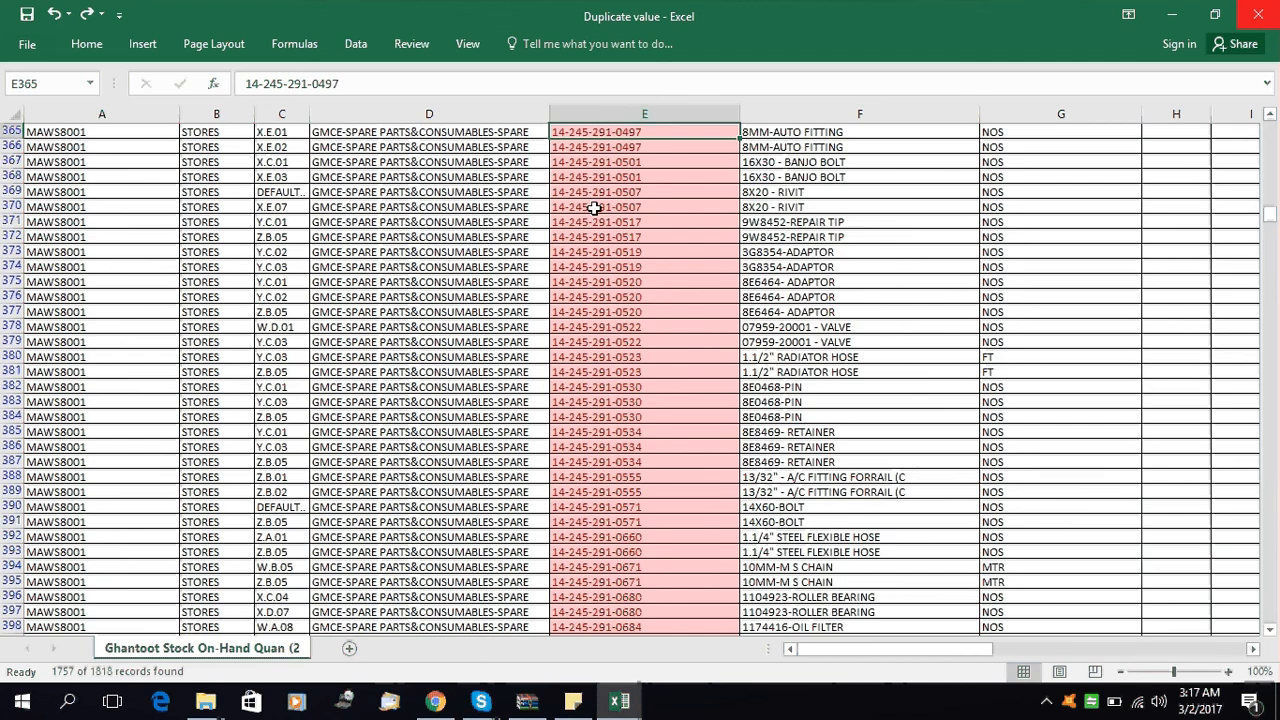
# Go back up through the highlighted Item Name codes to the first visible record in row 170.
pyautogui.press('Up')
pyautogui.press('Up')
pyautogui.press('Up')
pyautogui.press('Up')
pyautogui.press('Up')
pyautogui.press('Up')
pyautogui.press('Up')
pyautogui.press('Up')
pyautogui.press('Up')
pyautogui.press('Up')
pyautogui.press('Up')
pyautogui.press('Up')
pyautogui.press('Up')
pyautogui.press('Up')
pyautogui.press('Up')
pyautogui.press('Up')
pyautogui.press('Up')
pyautogui.press('Up')
pyautogui.press('Up')
pyautogui.press('Up')
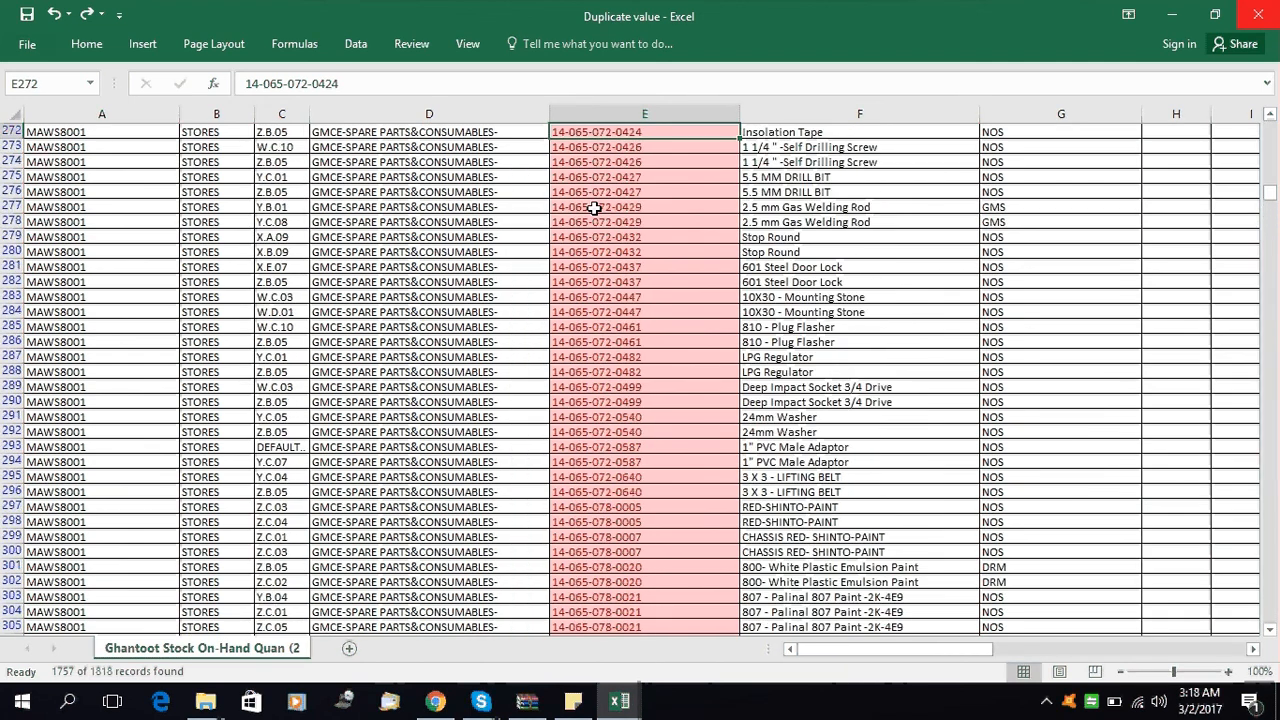
pyautogui.press('Up')
pyautogui.press('Up')
pyautogui.press('Up')
pyautogui.press('Up')
pyautogui.press('Up')
pyautogui.press('Up')
pyautogui.press('Up')
pyautogui.press('Up')
pyautogui.press('Up')
pyautogui.press('Up')
pyautogui.press('Up')
pyautogui.press('Up')
pyautogui.press('Up')
pyautogui.press('Up')
pyautogui.press('Up')
pyautogui.press('Up')
pyautogui.press('Up')
pyautogui.press('Up')
pyautogui.press('Up')
pyautogui.press('Up')
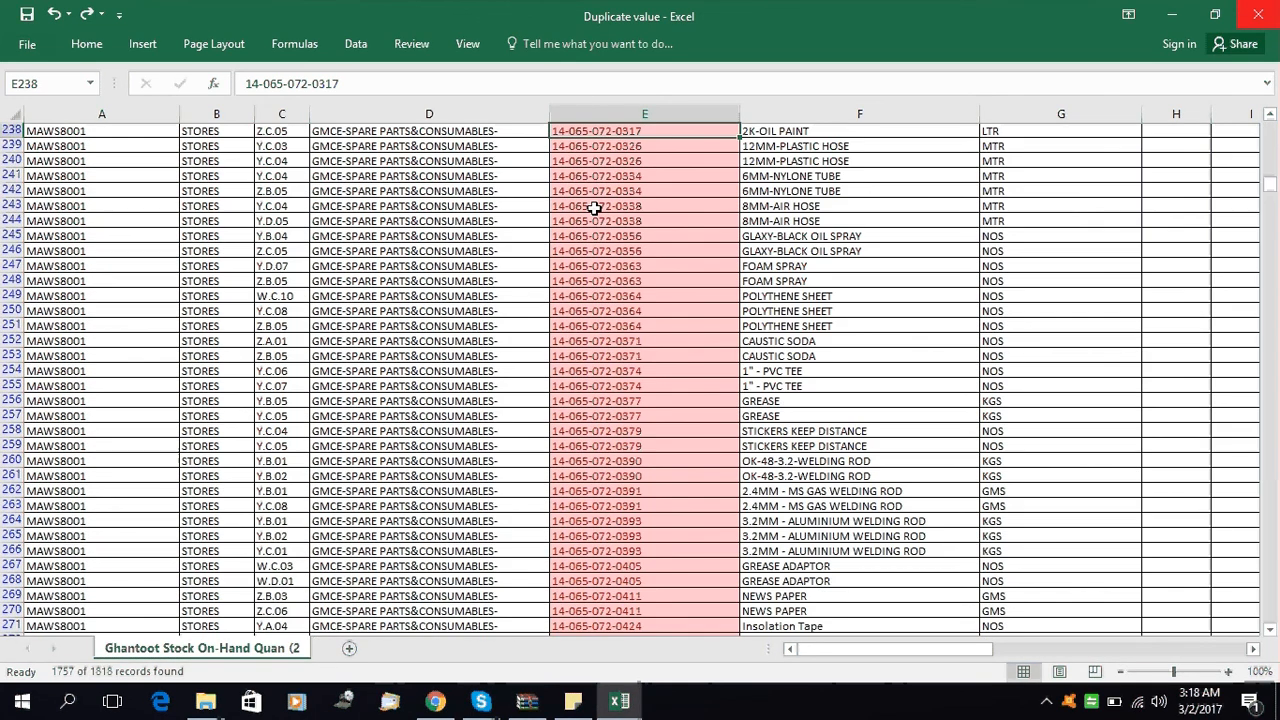
pyautogui.press('Up')
pyautogui.press('Up')
pyautogui.press('Up')
pyautogui.press('Up')
pyautogui.press('Up')
pyautogui.press('Up')
pyautogui.press('Up')
pyautogui.press('Up')
pyautogui.press('Up')
pyautogui.press('Up')
pyautogui.press('Up')
pyautogui.press('Up')
pyautogui.press('Up')
pyautogui.press('Up')
pyautogui.press('Up')
pyautogui.press('Up')
pyautogui.press('Up')
pyautogui.press('Up')
pyautogui.press('Up')
pyautogui.press('Up')
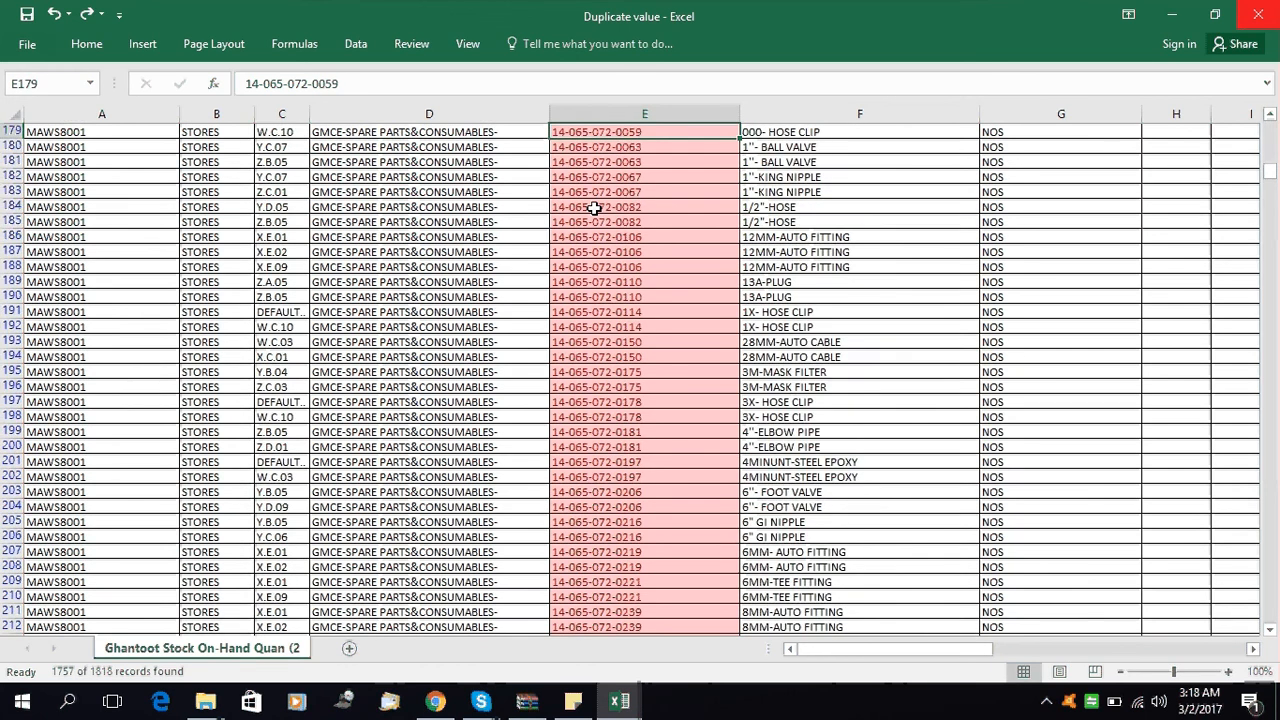
pyautogui.press('Up')
pyautogui.press('Up')
pyautogui.press('Up')
pyautogui.press('Up')
pyautogui.press('Up')
pyautogui.press('Up')
pyautogui.press('Up')
pyautogui.press('Up')
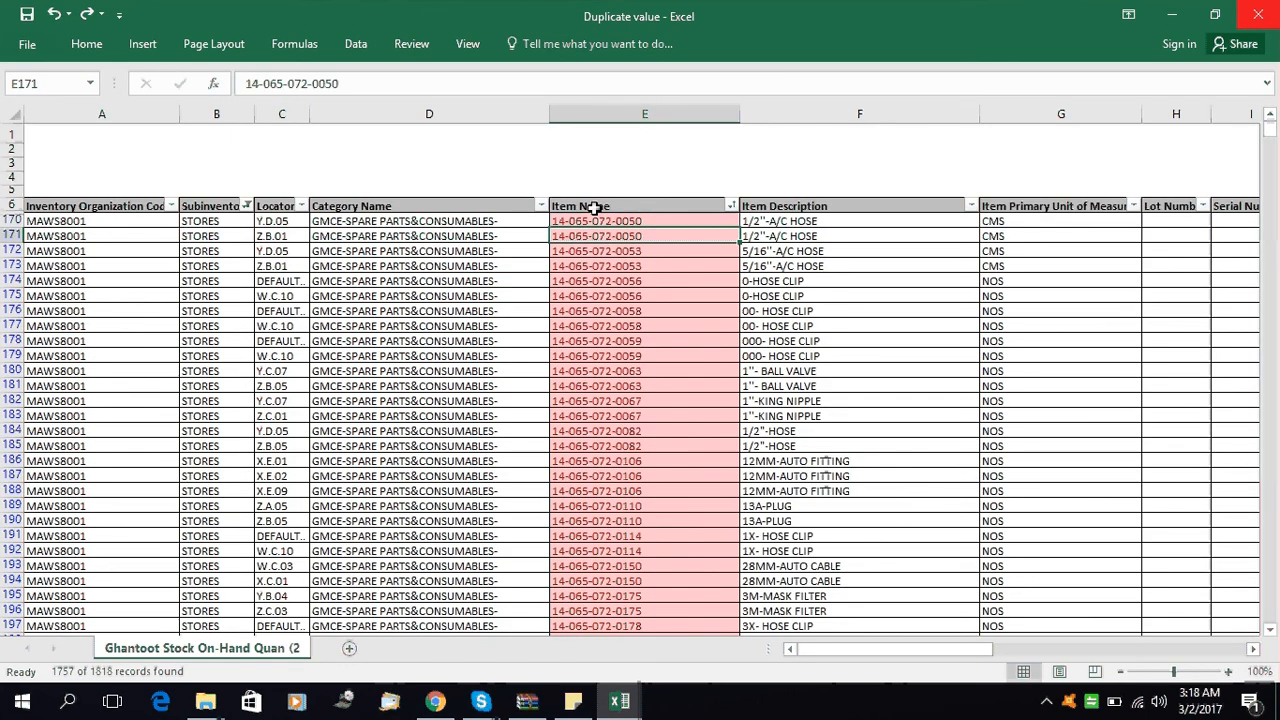
pyautogui.press('Up')
# Review all the columns of the stock list along row 170, from Inventory Organization Code to beyond Reference Shipment and back to Item Description.
pyautogui.press('Right')
pyautogui.press('Right')
pyautogui.press('Left')
pyautogui.press('Left')
pyautogui.press('Left')
pyautogui.press('Left')
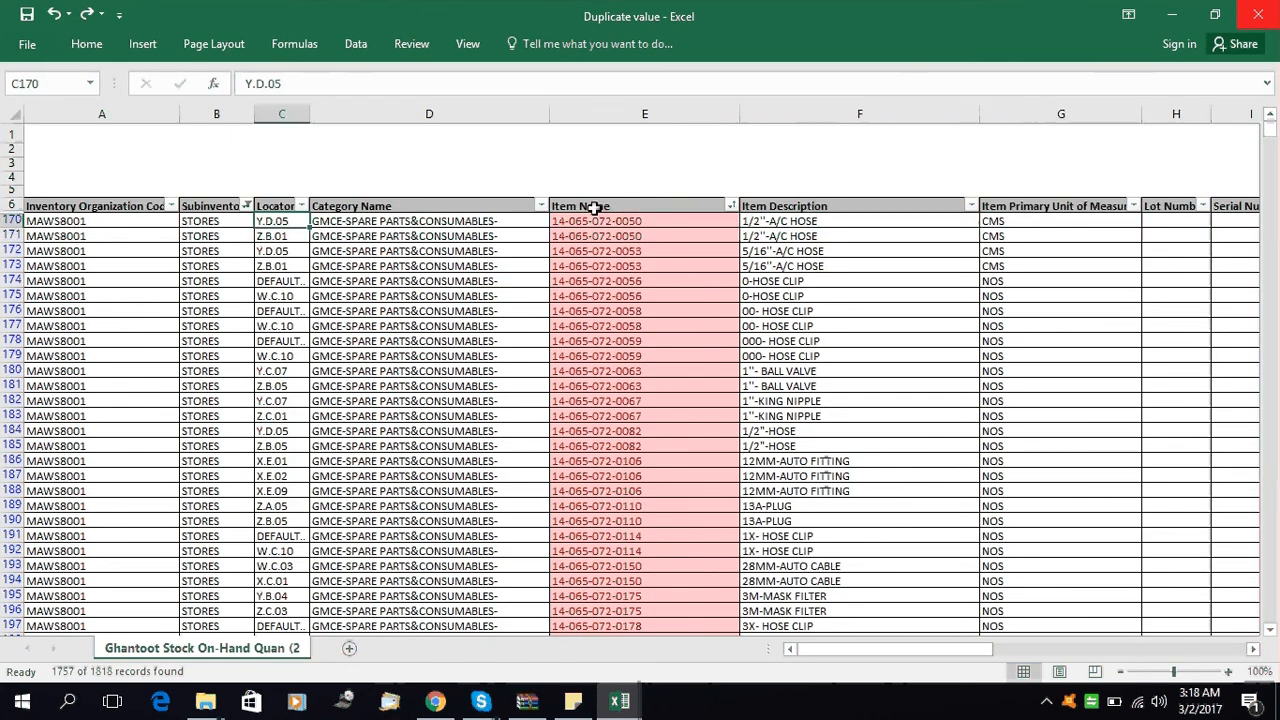
pyautogui.press('Left')
pyautogui.press('Left')
pyautogui.press('Right')
pyautogui.press('Right')
pyautogui.press('Right')
pyautogui.press('Right')
pyautogui.press('Right')
pyautogui.press('Right')
pyautogui.press('Right')
pyautogui.press('Right')
pyautogui.press('Right')
pyautogui.press('Right')
pyautogui.press('Right')
pyautogui.press('Right')
pyautogui.press('Right')
pyautogui.press('Right')
pyautogui.press('Right')
pyautogui.press('Right')
pyautogui.press('Right')
pyautogui.press('Right')
pyautogui.press('Right')
pyautogui.press('Right')
pyautogui.press('Right')
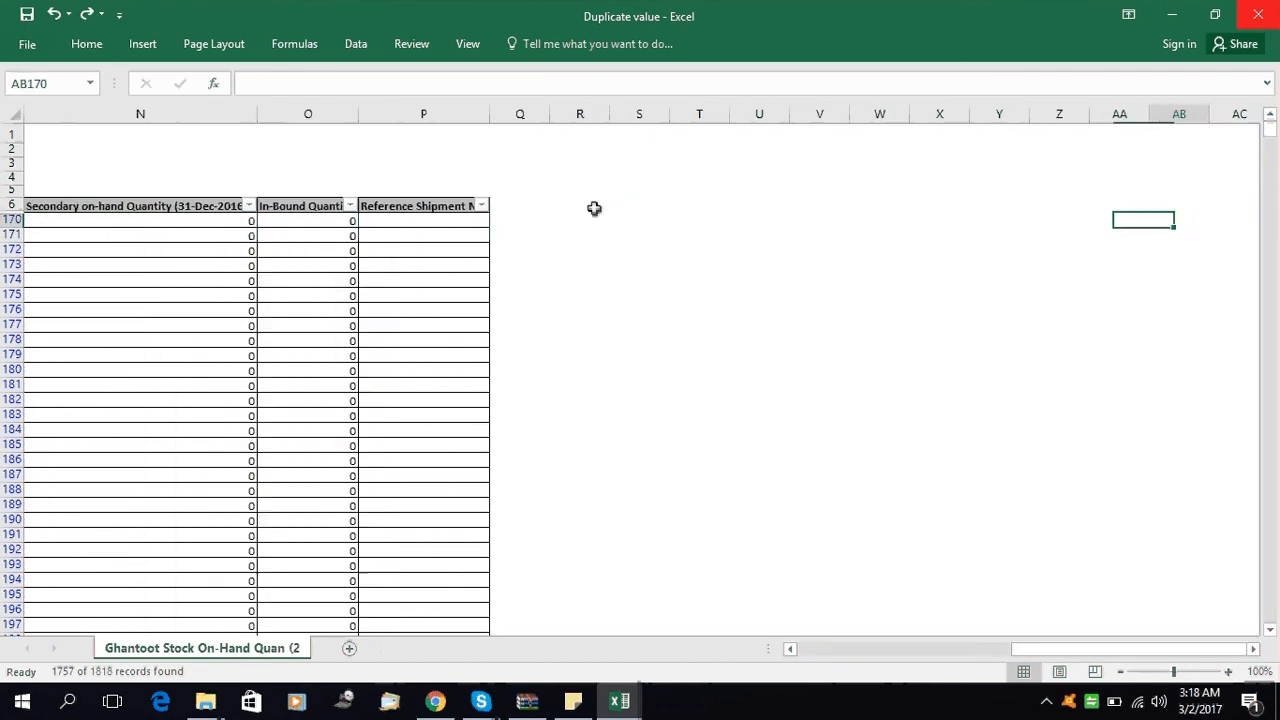
pyautogui.press('Right')
pyautogui.press('Right')
pyautogui.press('Right')
pyautogui.press('Right')
pyautogui.press('Right')
pyautogui.press('Left')
pyautogui.press('Left')
pyautogui.press('Left')
pyautogui.press('Left')
pyautogui.press('Left')
pyautogui.press('Left')
pyautogui.press('Left')
pyautogui.press('Left')
pyautogui.press('Left')
pyautogui.press('Left')
pyautogui.press('Left')
pyautogui.press('Left')
pyautogui.press('Left')
pyautogui.press('Left')
pyautogui.press('Left')
pyautogui.press('Left')
pyautogui.press('Left')
pyautogui.press('Left')
pyautogui.press('Left')
pyautogui.press('Left')
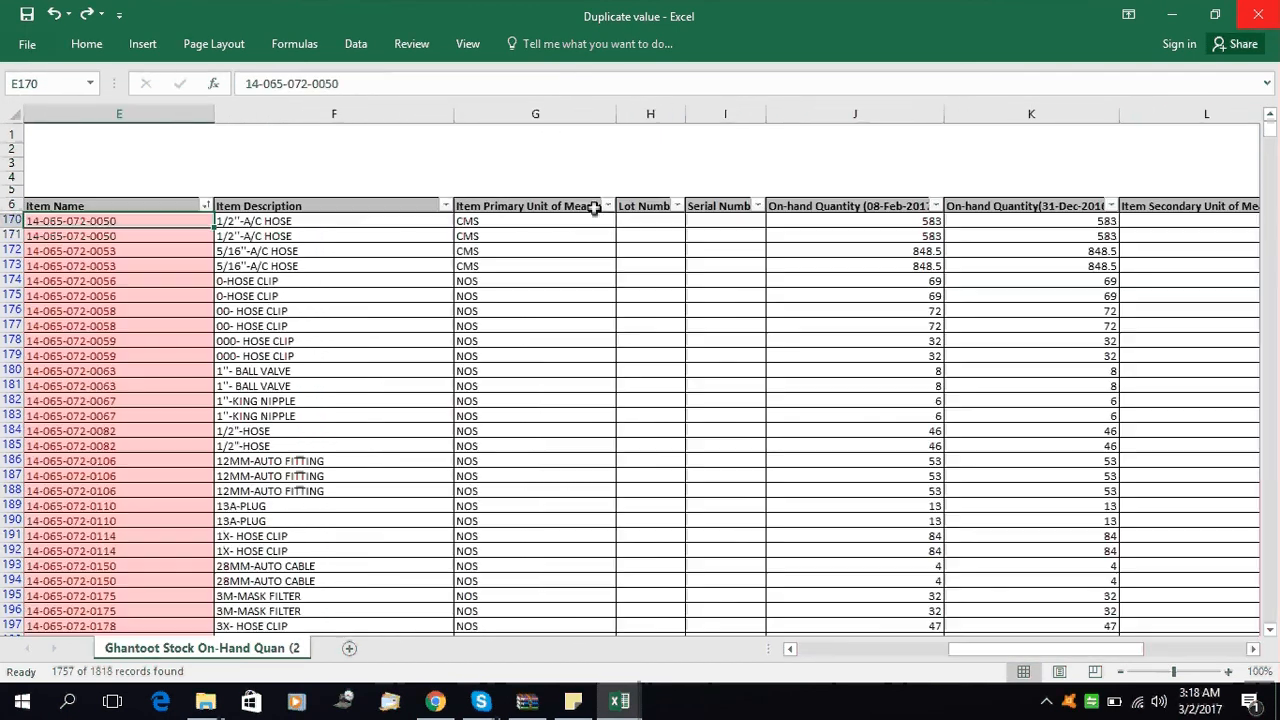
pyautogui.press('Left')
pyautogui.press('Left')
pyautogui.press('Left')
pyautogui.press('Left')
pyautogui.press('Right')
pyautogui.press('Right')
pyautogui.press('Right')
pyautogui.press('Right')
pyautogui.press('Right')
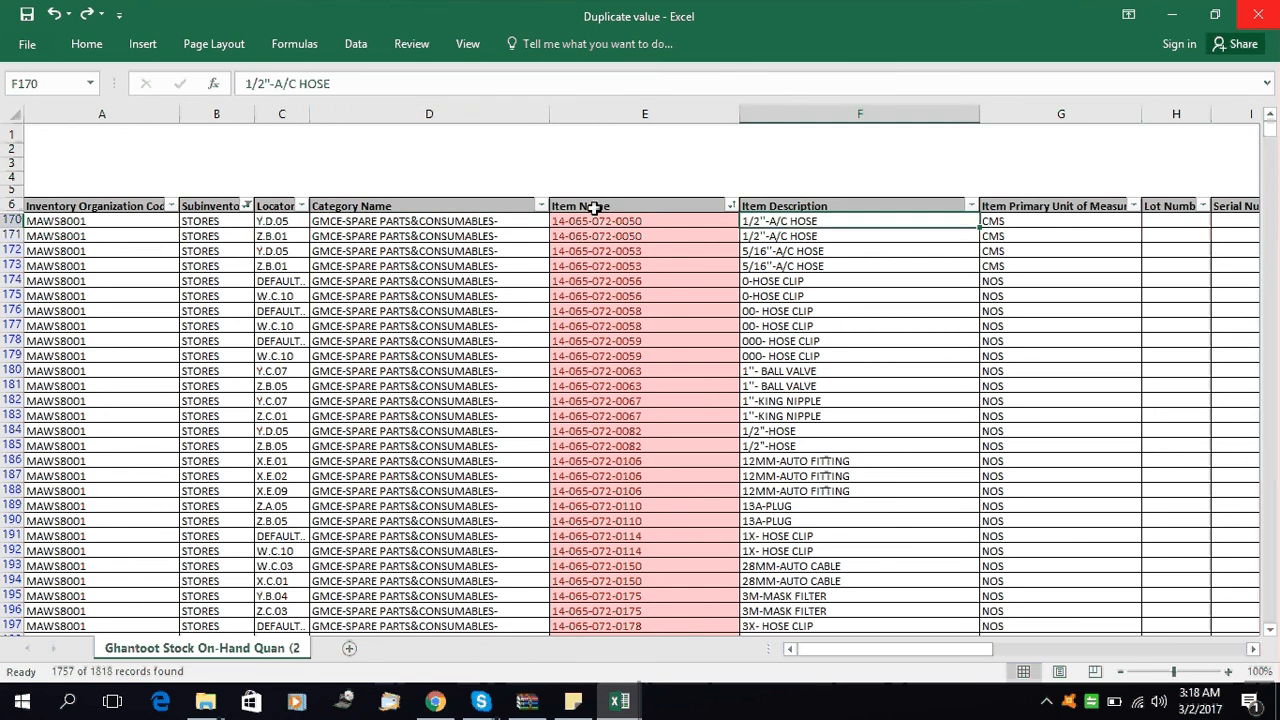
# Compare the repeated item codes in the first Item Name records, from row 170 down to row 178 and back.
pyautogui.press('Left')
pyautogui.press('Down')
pyautogui.press('Down')
pyautogui.press('Down')
pyautogui.press('Down')
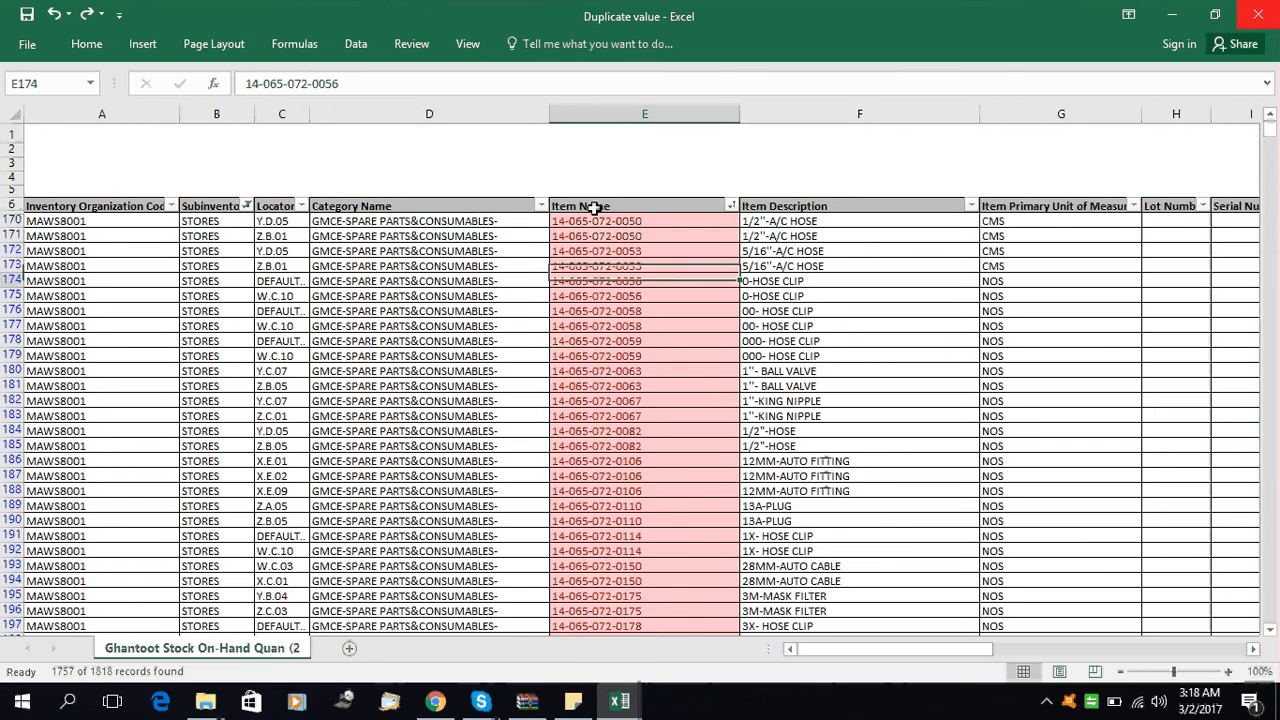
pyautogui.press('Down')
pyautogui.press('Down')
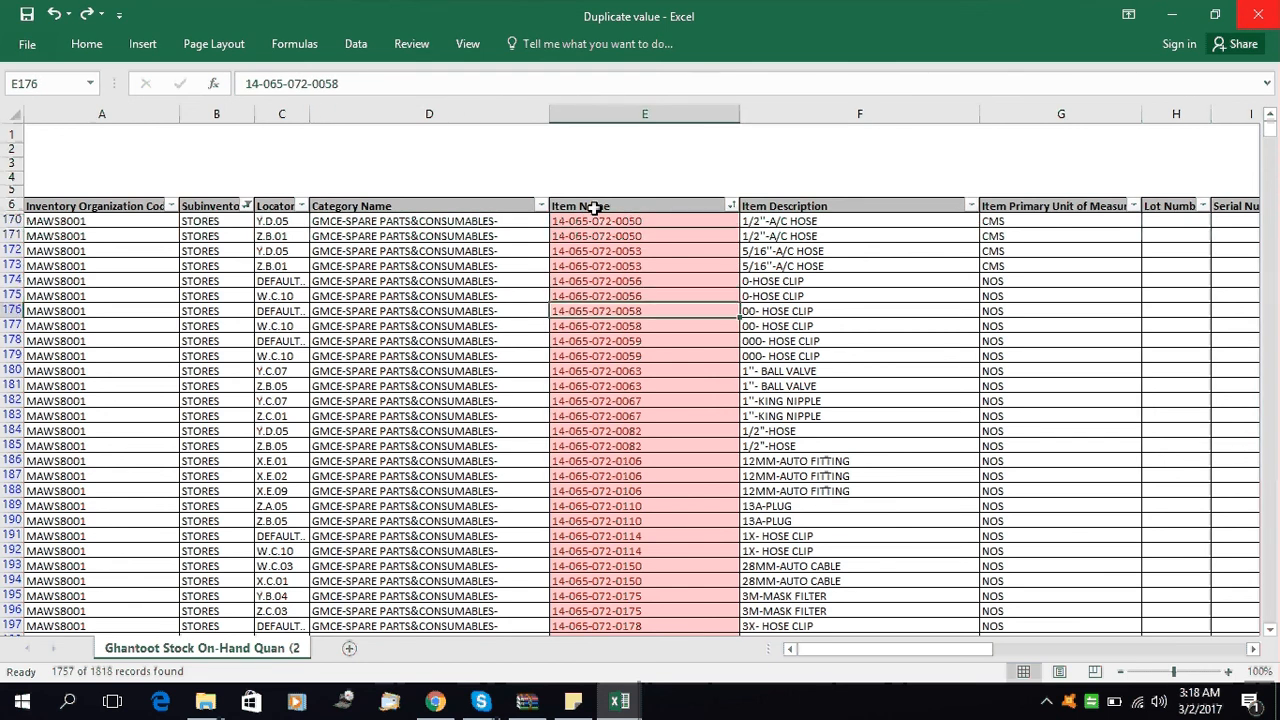
pyautogui.press('Down')
pyautogui.press('Down')
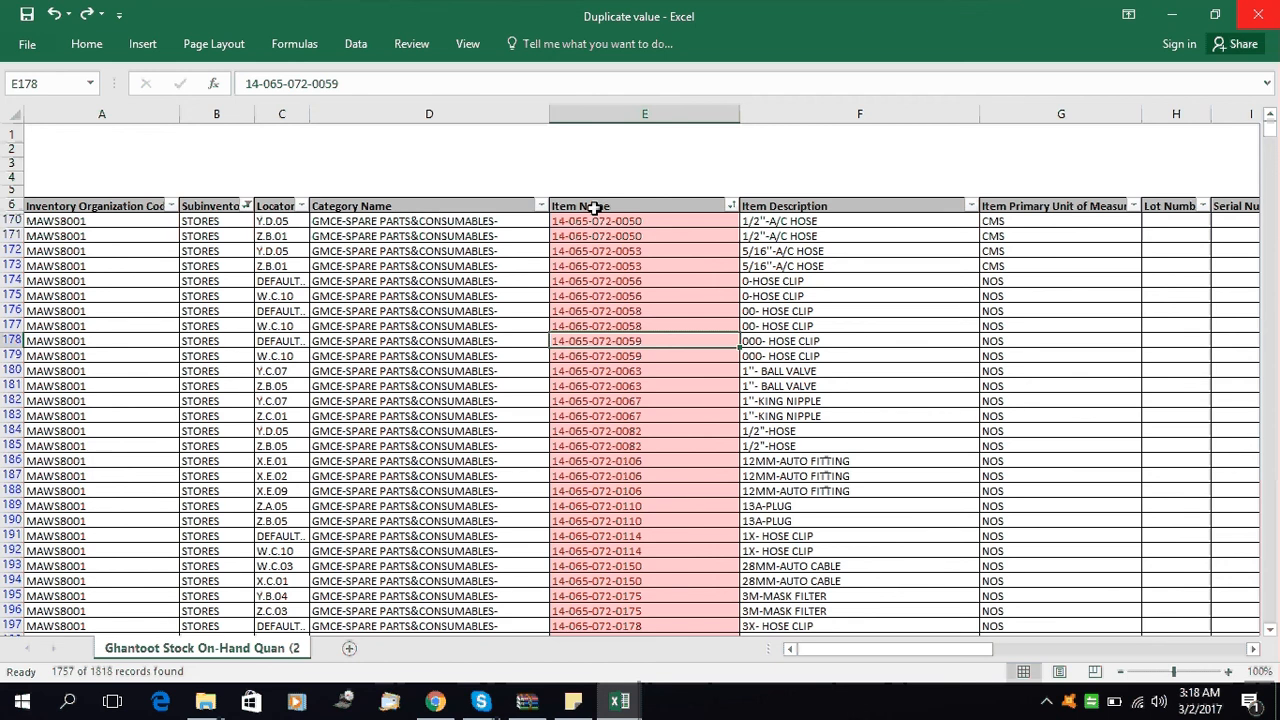
pyautogui.press('Up')
pyautogui.press('Up')
pyautogui.press('Up')
pyautogui.press('Up')
pyautogui.press('Up')
pyautogui.press('Up')
pyautogui.press('Up')
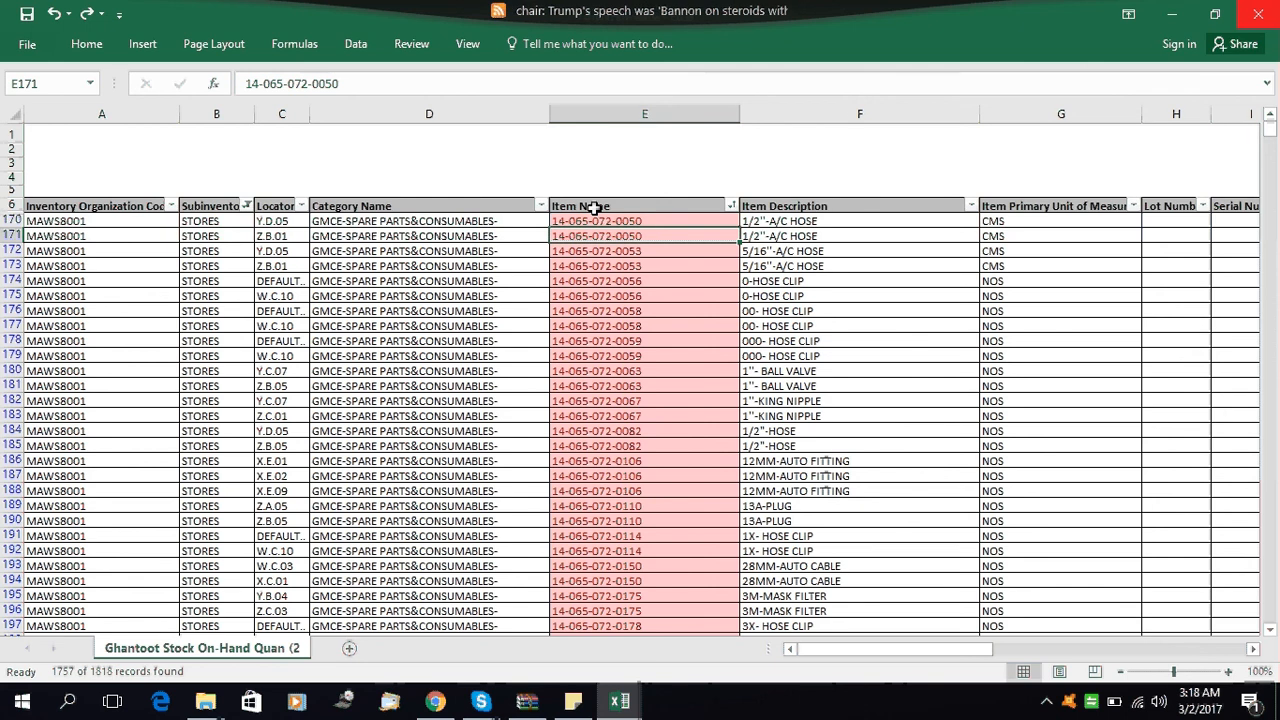
# Check the available data tools and select the Item Name header cell E6.
pyautogui.click(356, 45)
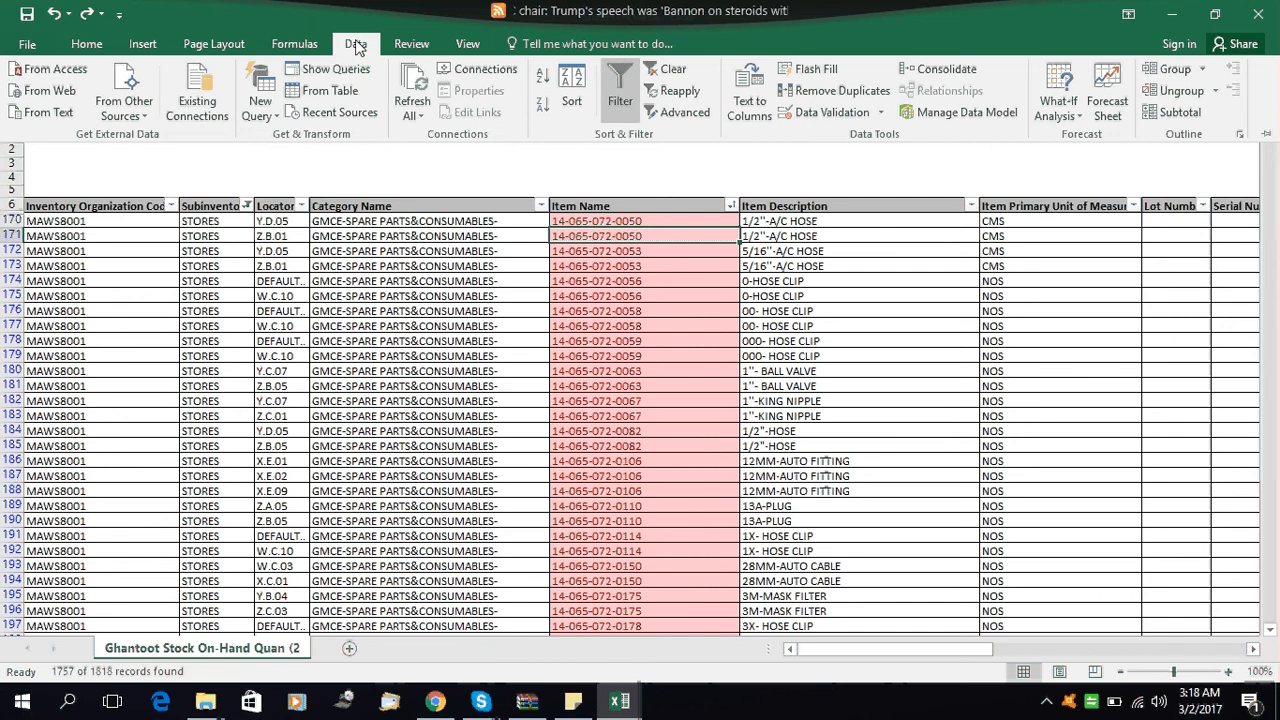
pyautogui.click(603, 285)
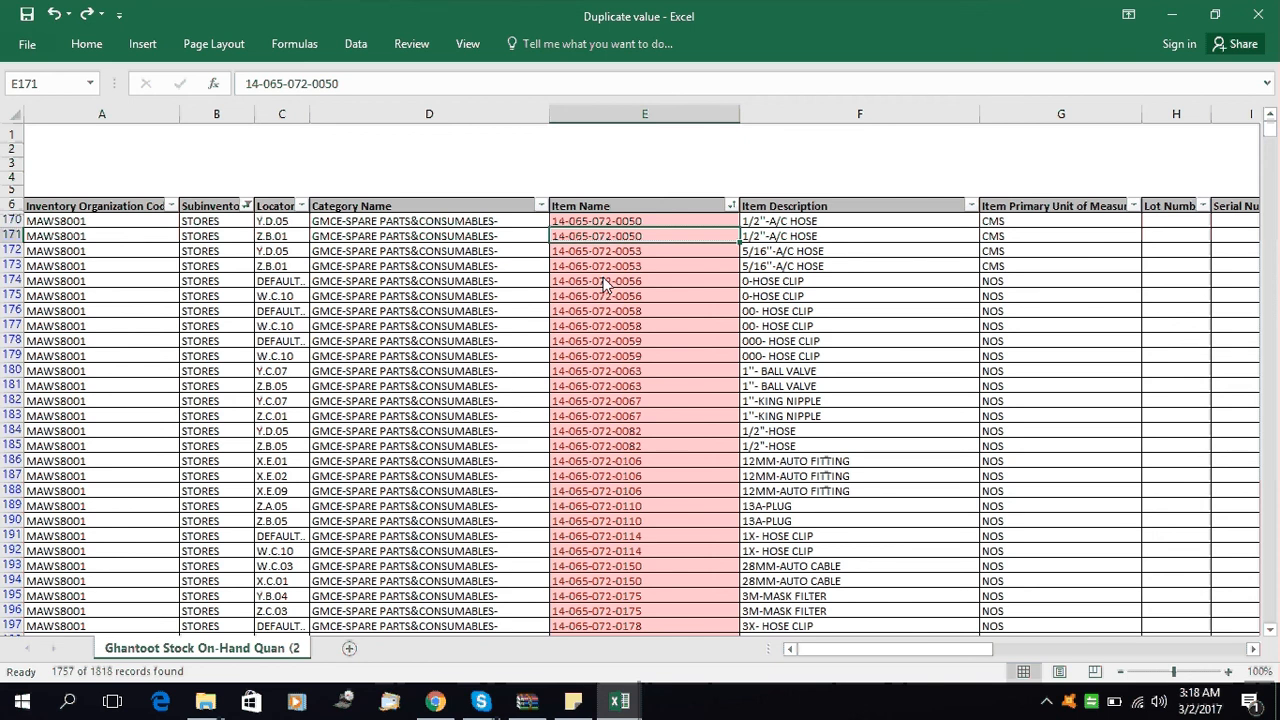
pyautogui.click(628, 205)
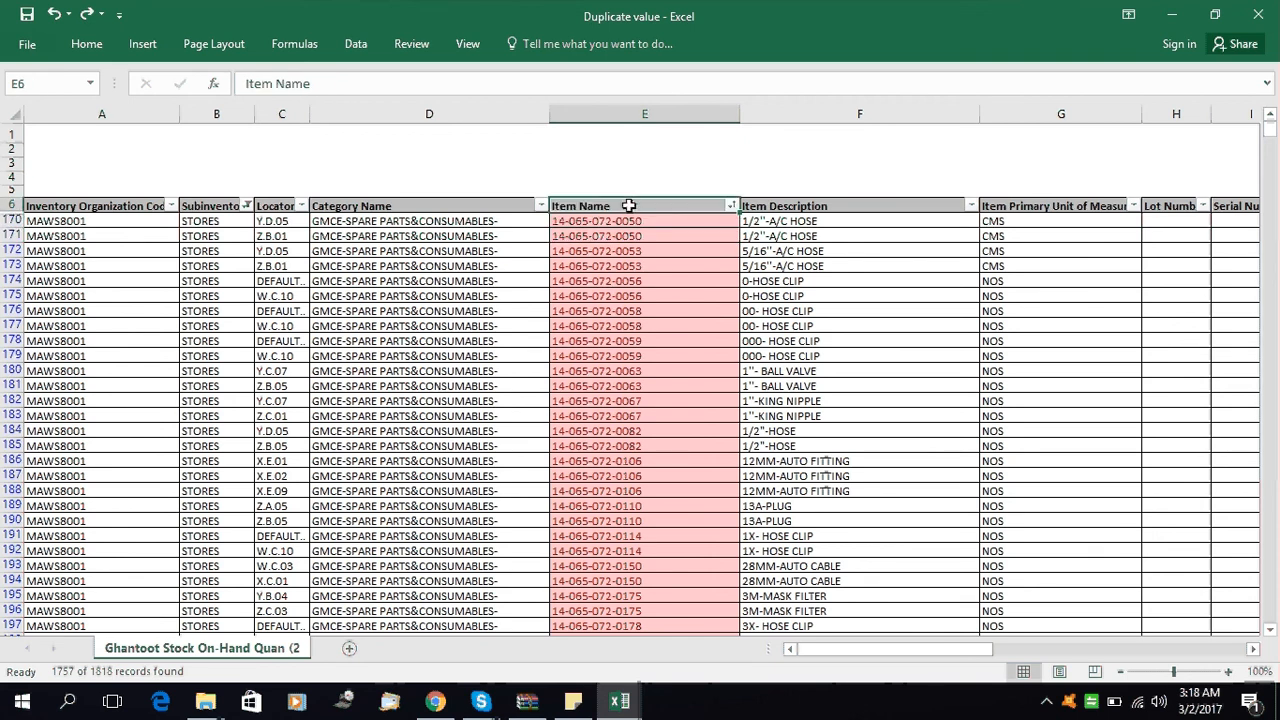
# Review the column headers in row 6 from Inventory Organization Code to Lot Number and return to Item Name.
pyautogui.press('Left')
pyautogui.press('Left')
pyautogui.press('Left')
pyautogui.press('Left')
pyautogui.press('Right')
pyautogui.press('Right')
pyautogui.press('Right')
pyautogui.press('Right')
pyautogui.press('Left')
pyautogui.press('Left')
pyautogui.press('Left')
pyautogui.press('Left')
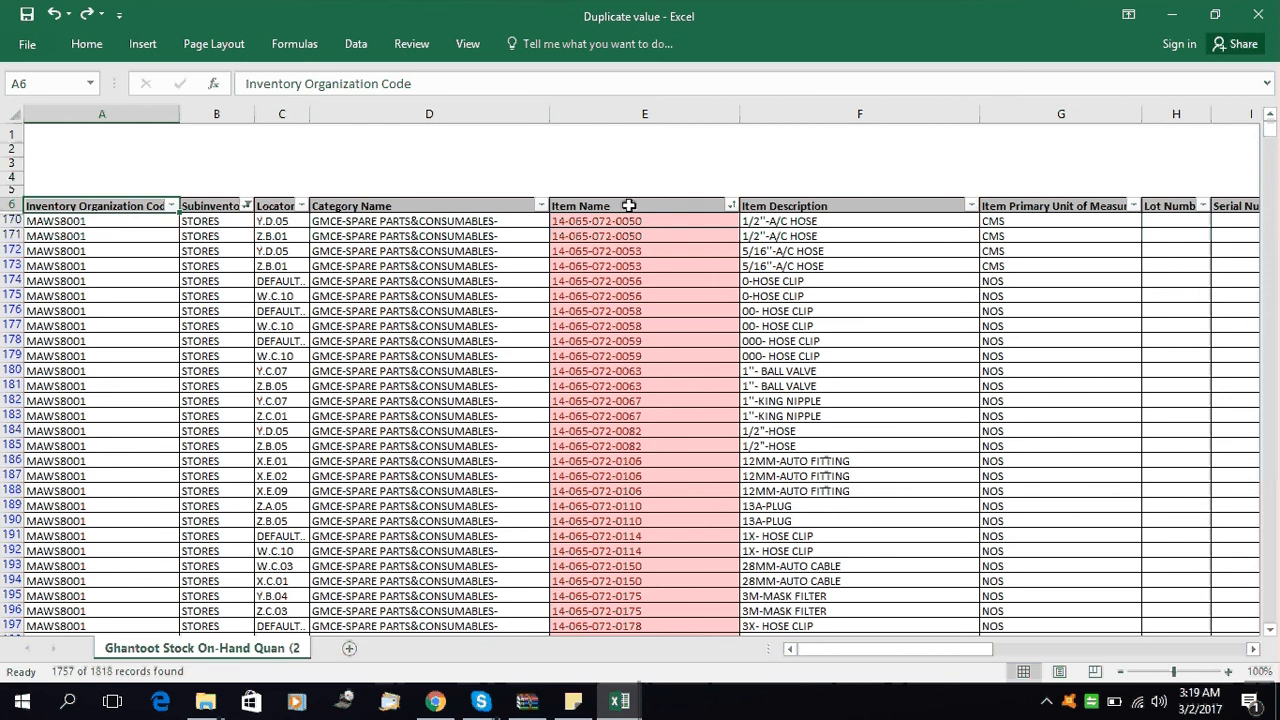
pyautogui.press('Right')
pyautogui.press('Right')
pyautogui.press('Right')
pyautogui.press('Right')
pyautogui.press('Right')
pyautogui.press('Right')
pyautogui.press('Right')
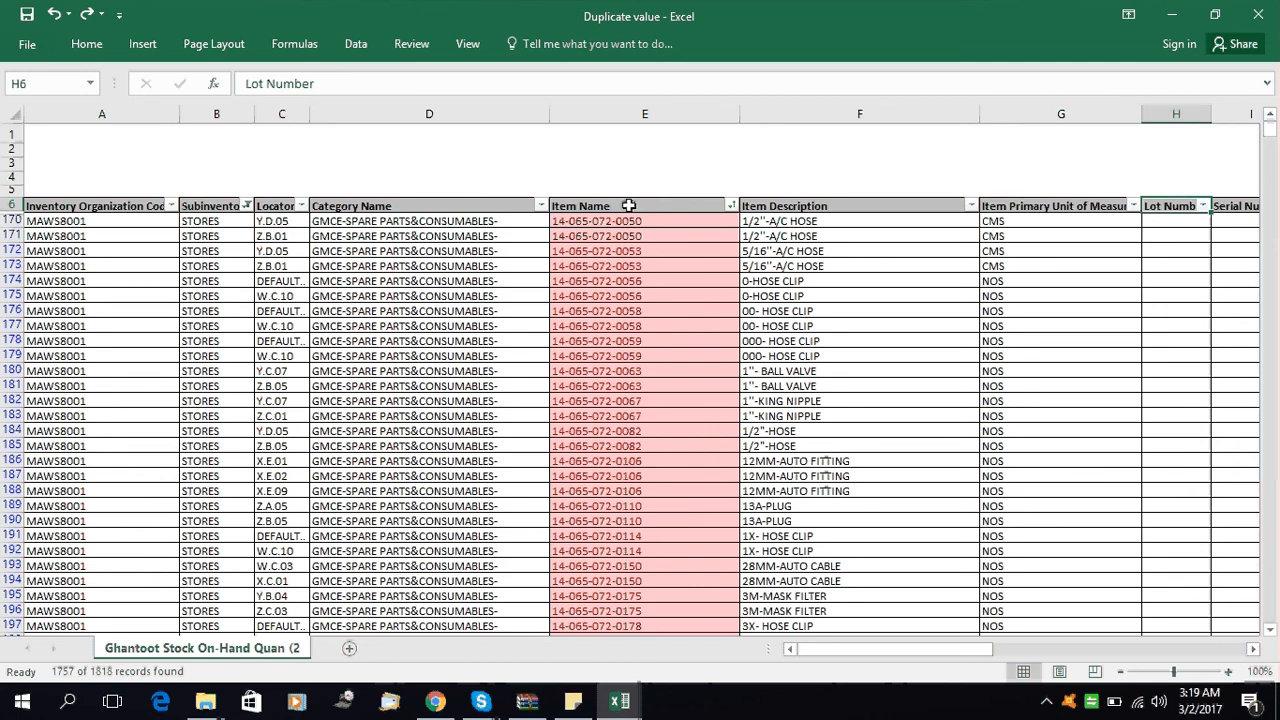
pyautogui.press('Left')
pyautogui.press('Left')
pyautogui.press('Left')
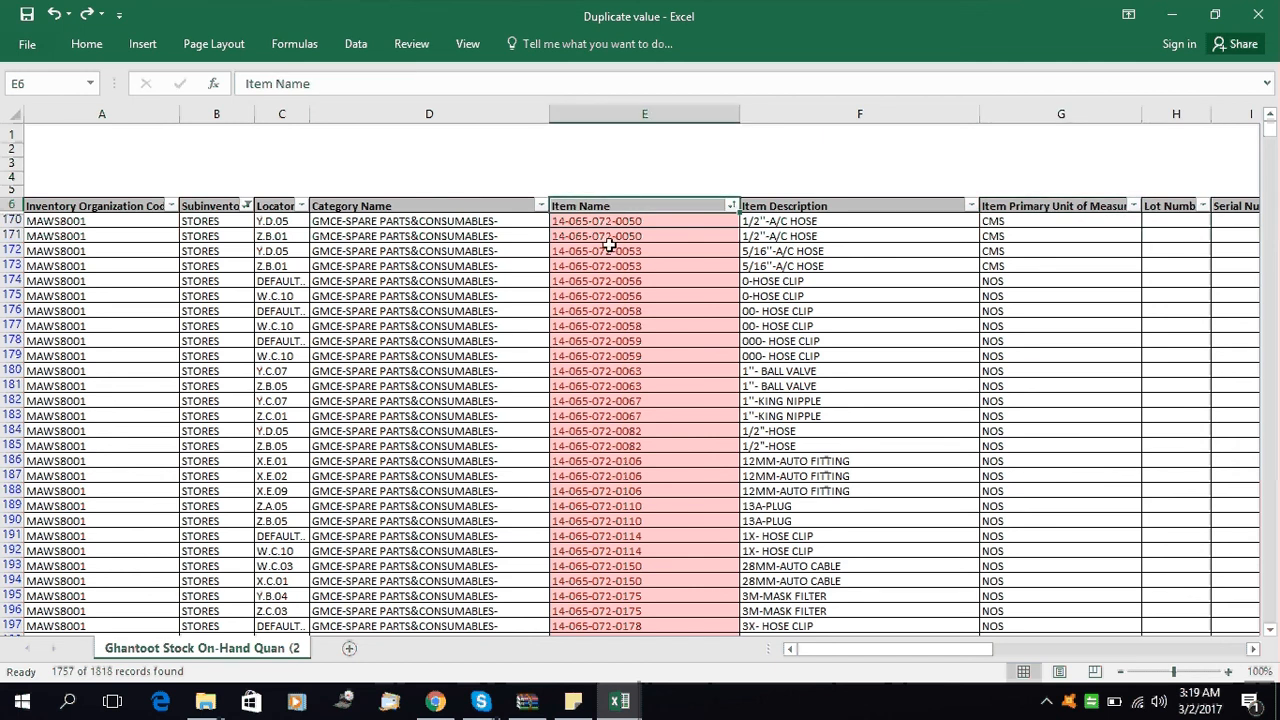
# Review the first pair of repeated item records in rows 170 and 171, following row 170 from Inventory Organization Code past Reference Shipment.
pyautogui.click(609, 237)
pyautogui.press('Left')
pyautogui.press('Right')
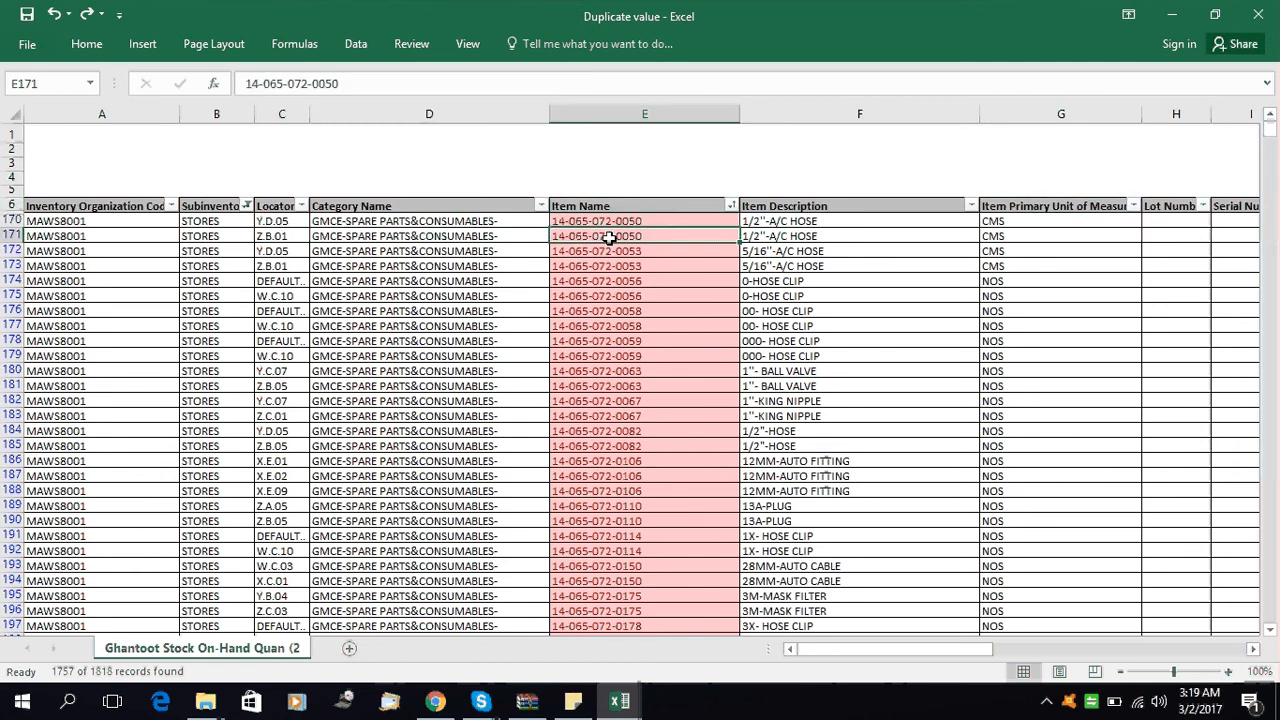
pyautogui.press('Up')
pyautogui.press('Left')
pyautogui.press('Right')
pyautogui.press('Left')
pyautogui.press('Home')
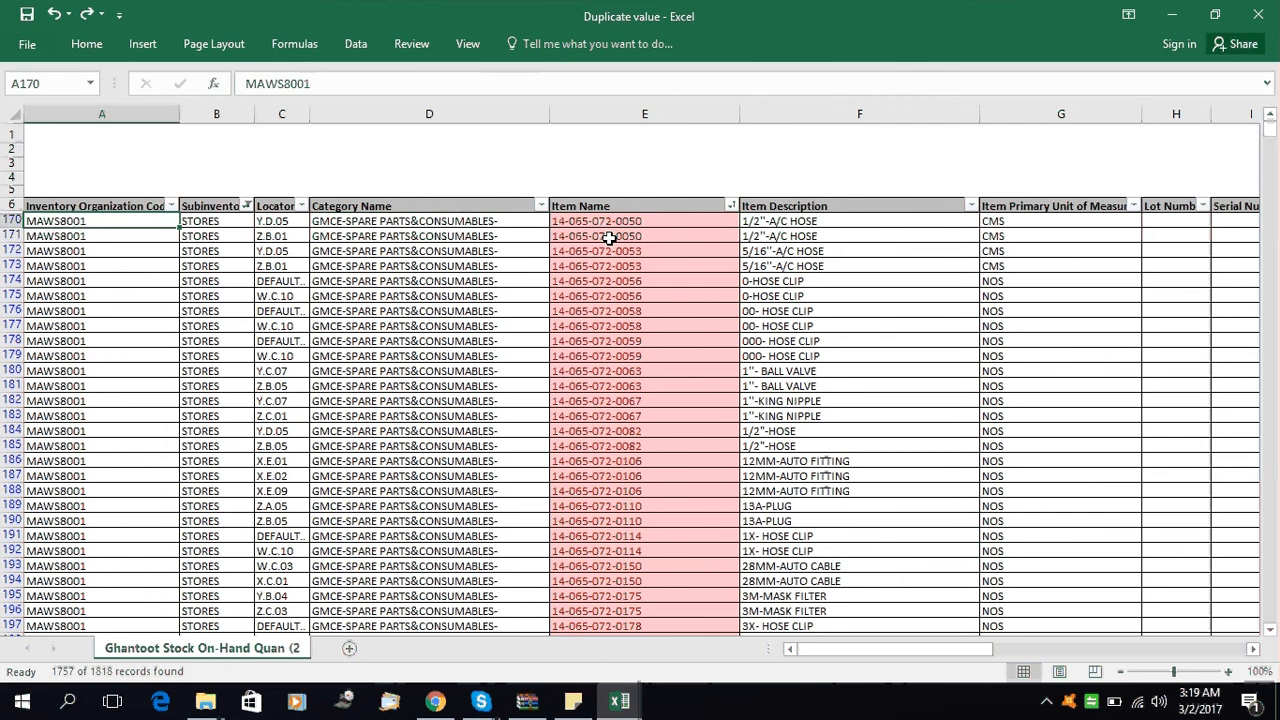
pyautogui.press('Right')
pyautogui.press('Right')
pyautogui.press('Home')
pyautogui.press('Right')
pyautogui.press('Right')
pyautogui.press('Right')
pyautogui.press('Right')
pyautogui.press('Right')
pyautogui.press('Right')
pyautogui.press('Right')
pyautogui.press('Right')
pyautogui.press('Right')
pyautogui.press('Right')
pyautogui.press('Right')
pyautogui.press('Right')
pyautogui.press('Right')
pyautogui.press('Right')
pyautogui.press('Right')
pyautogui.press('Right')
pyautogui.press('Right')
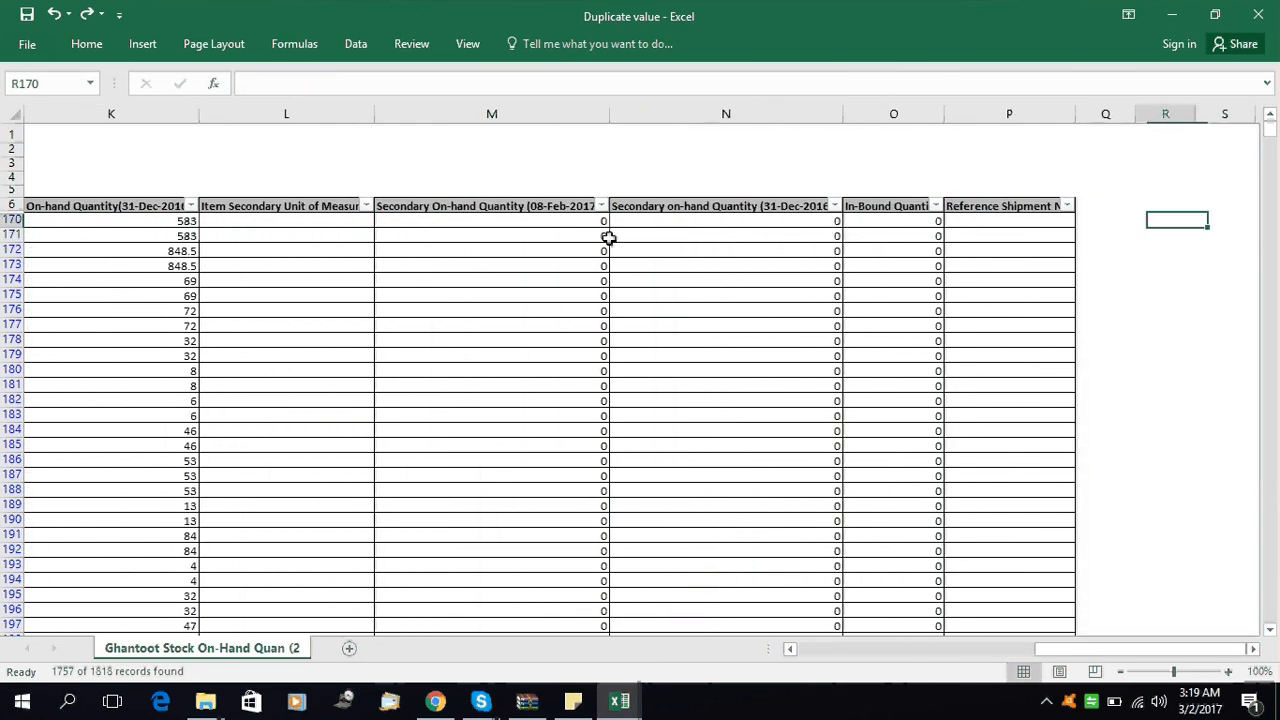
# Compare the on-hand quantities of the first repeated item in rows 170 and 171.
pyautogui.press('Left')
pyautogui.press('Left')
pyautogui.press('Left')
pyautogui.press('Left')
pyautogui.press('Left')
pyautogui.press('Left')
pyautogui.press('Left')
pyautogui.press('Left')
pyautogui.press('Left')
pyautogui.press('Left')
pyautogui.press('Right')
pyautogui.press('Right')
pyautogui.press('Right')
pyautogui.press('Right')
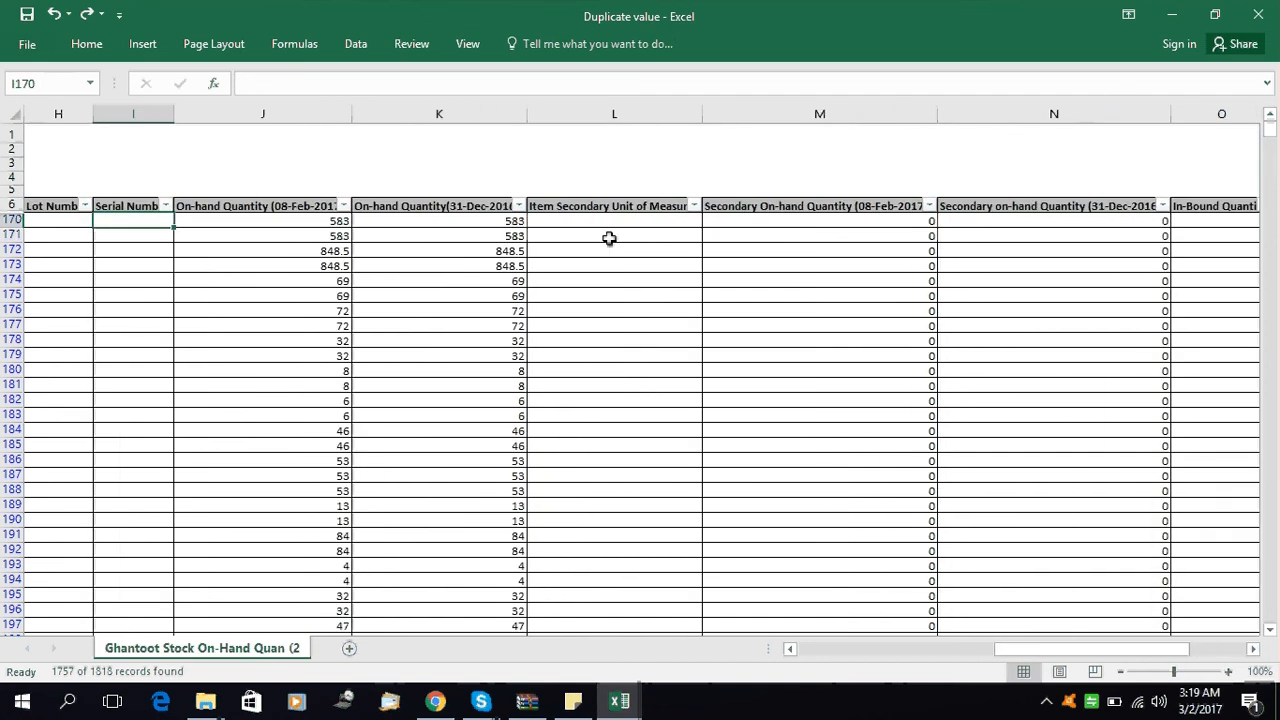
pyautogui.press('Left')
pyautogui.press('Left')
pyautogui.press('Left')
pyautogui.press('Right')
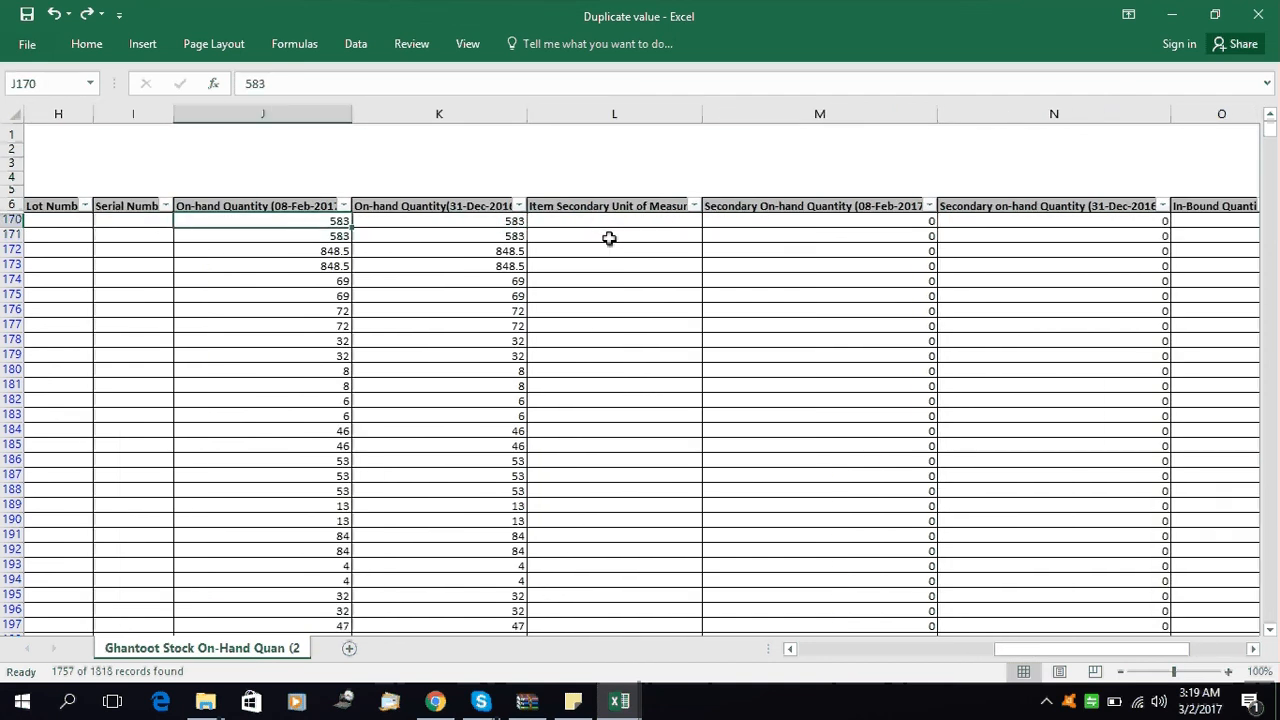
pyautogui.press('Left')
pyautogui.press('Down')
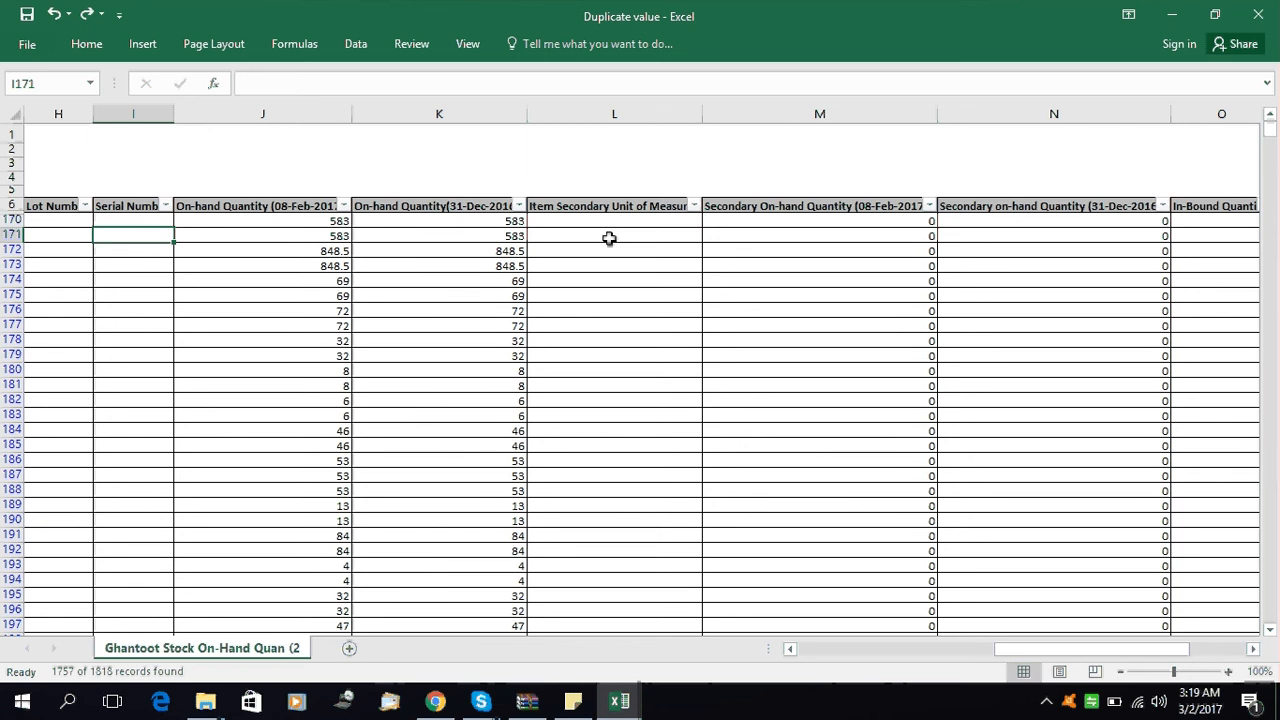
pyautogui.click(284, 230)
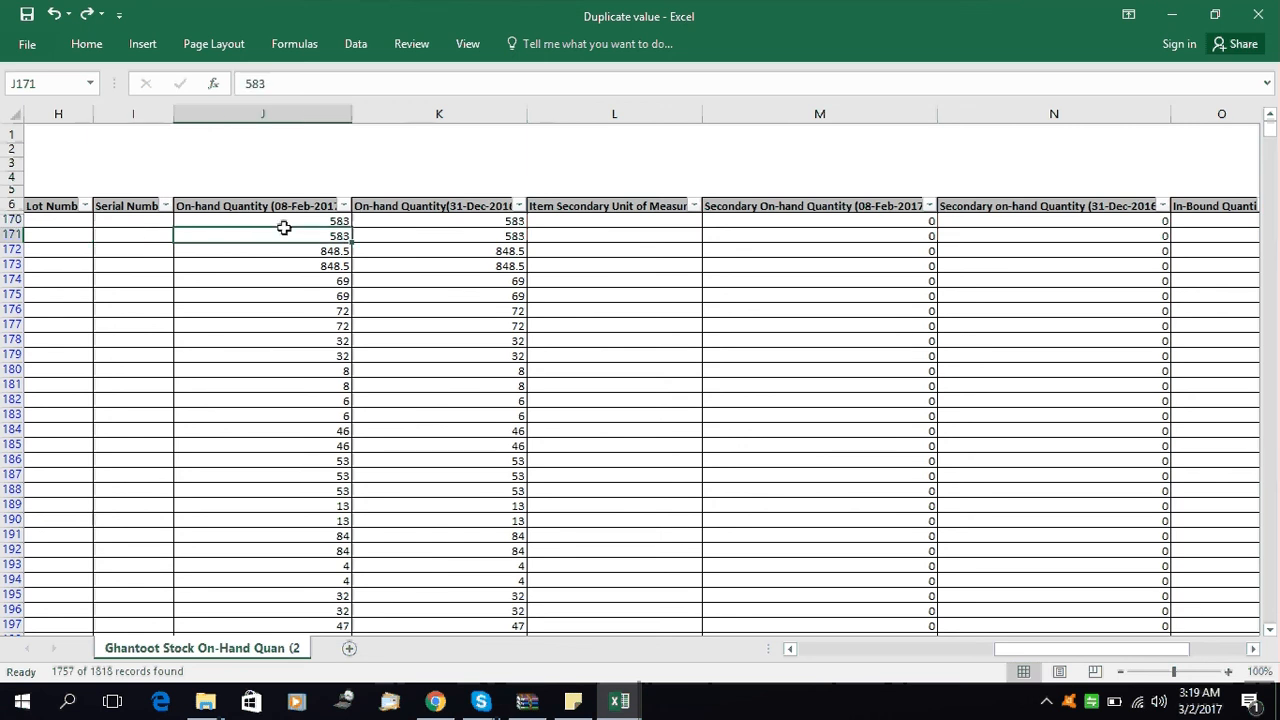
# Review row 171 from On-hand Quantity back to Inventory Organization Code and forward to Item Primary Unit of Measure.
pyautogui.press('Left')
pyautogui.press('Left')
pyautogui.press('Left')
pyautogui.press('Left')
pyautogui.press('Left')
pyautogui.press('Right')
pyautogui.press('Right')
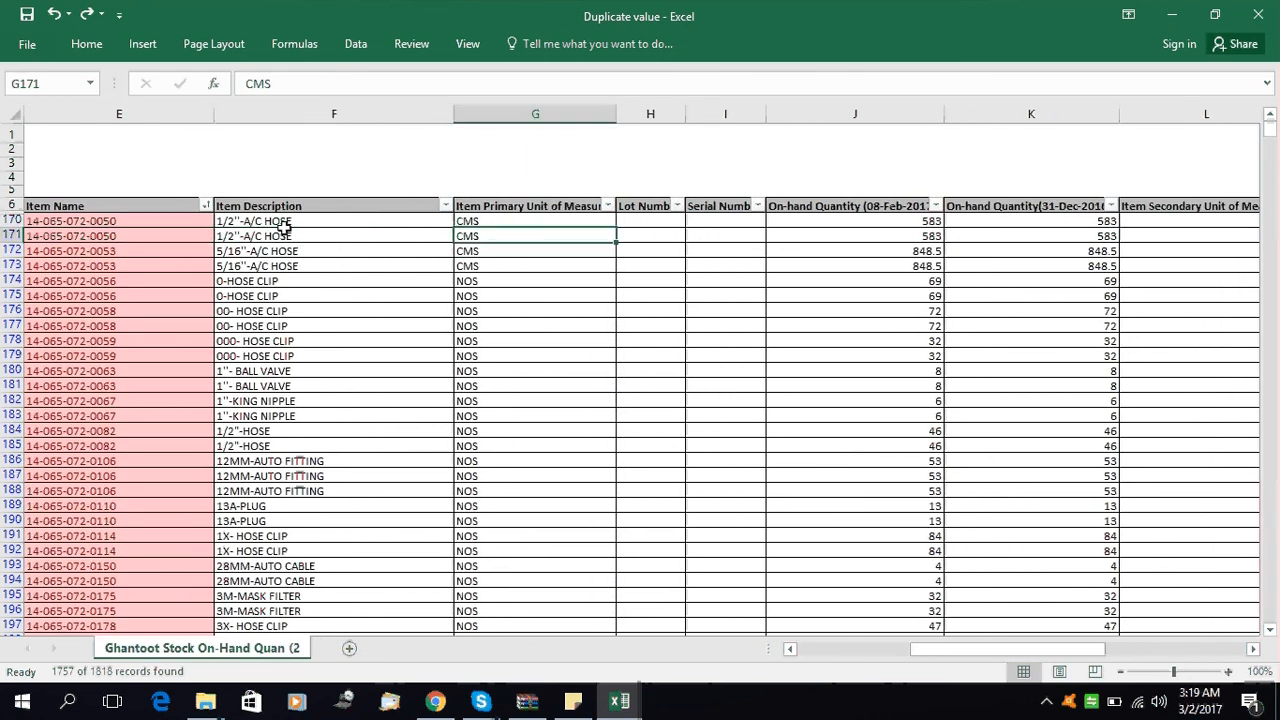
pyautogui.press('Left')
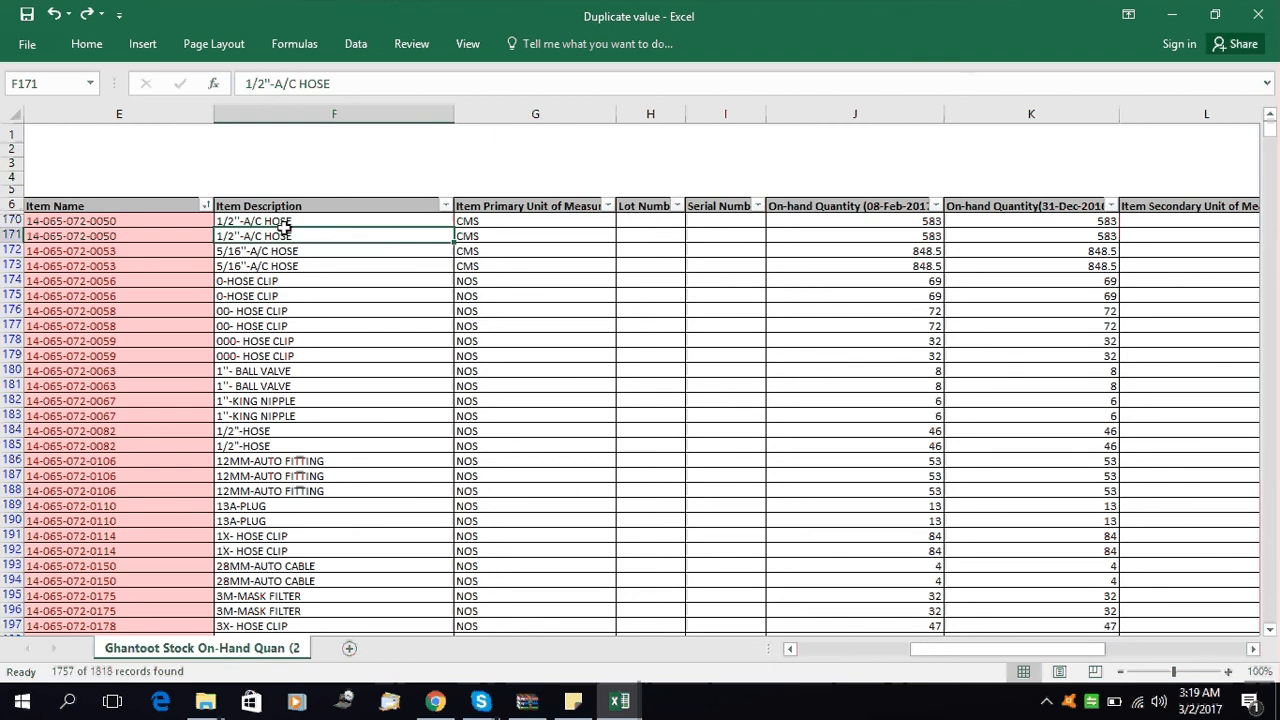
pyautogui.press('Left')
pyautogui.press('Left')
pyautogui.press('Right')
pyautogui.press('Left')
pyautogui.press('Left')
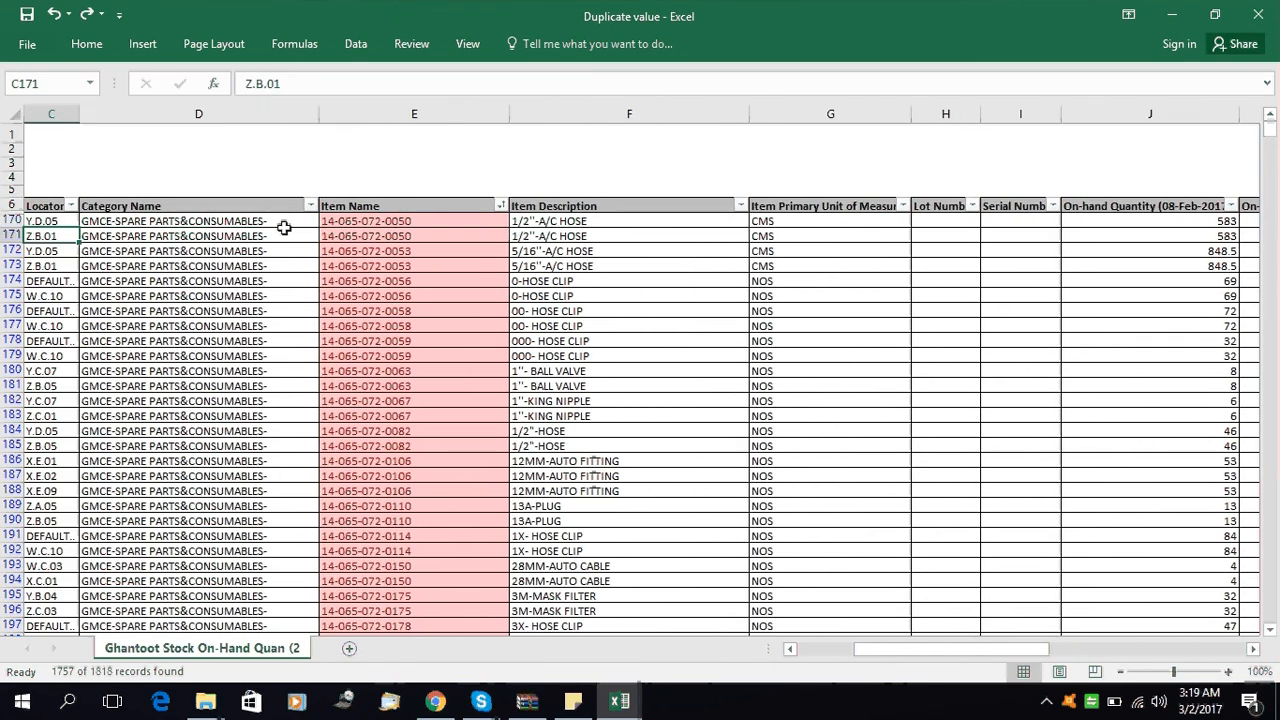
pyautogui.press('Right')
pyautogui.press('Left')
pyautogui.press('Left')
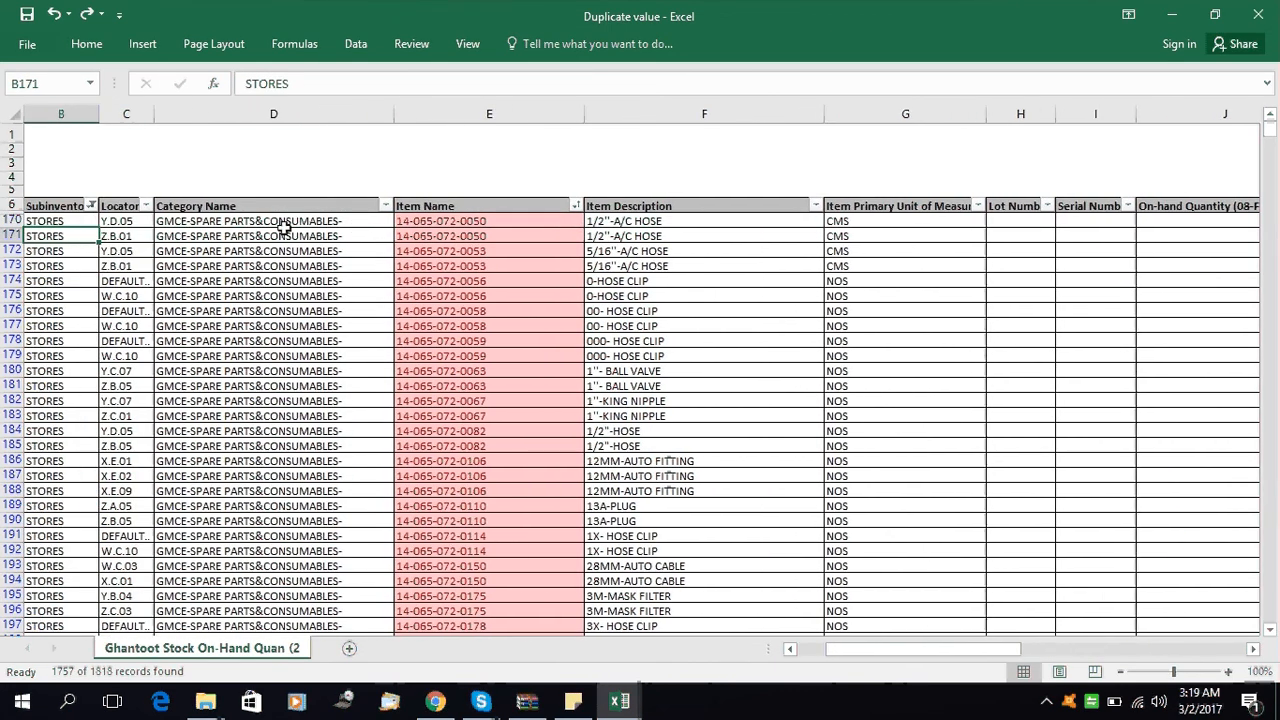
pyautogui.press('Right')
pyautogui.press('Left')
pyautogui.press('Left')
pyautogui.press('Right')
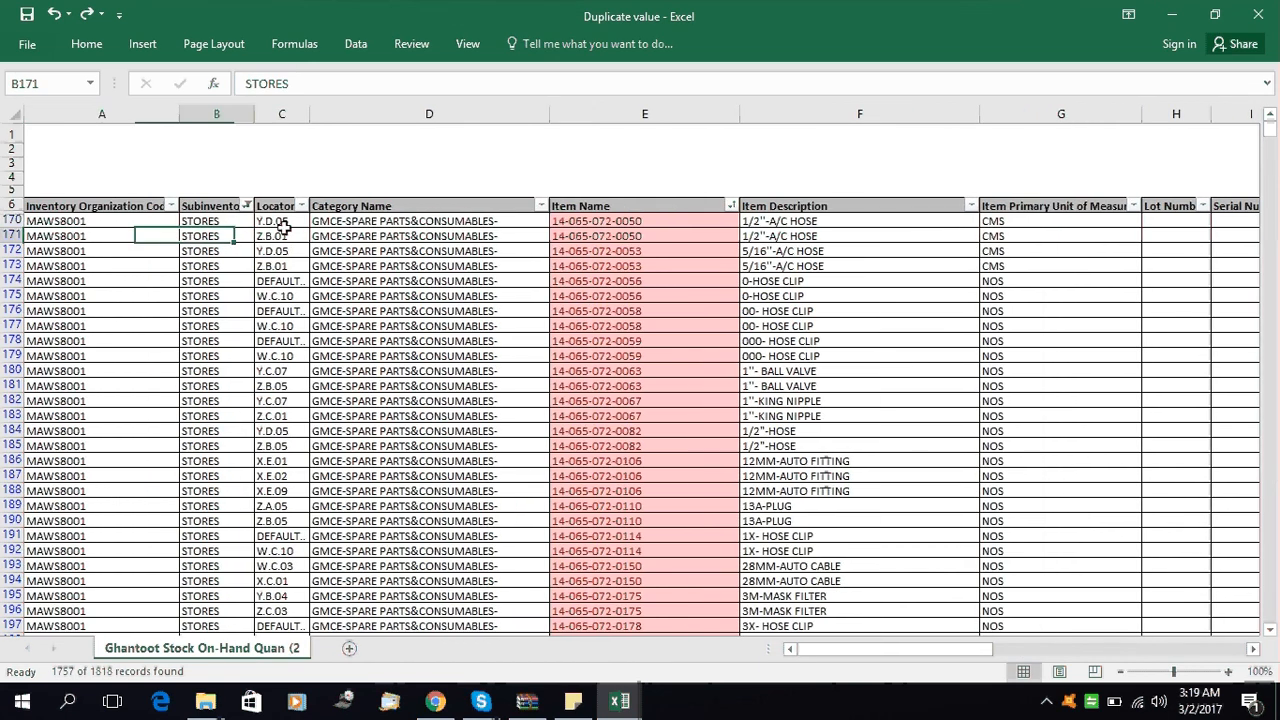
pyautogui.press('Left')
pyautogui.press('Right')
pyautogui.press('Left')
pyautogui.press('Right')
pyautogui.press('Right')
pyautogui.press('Right')
pyautogui.press('Right')
pyautogui.press('Right')
pyautogui.press('Right')
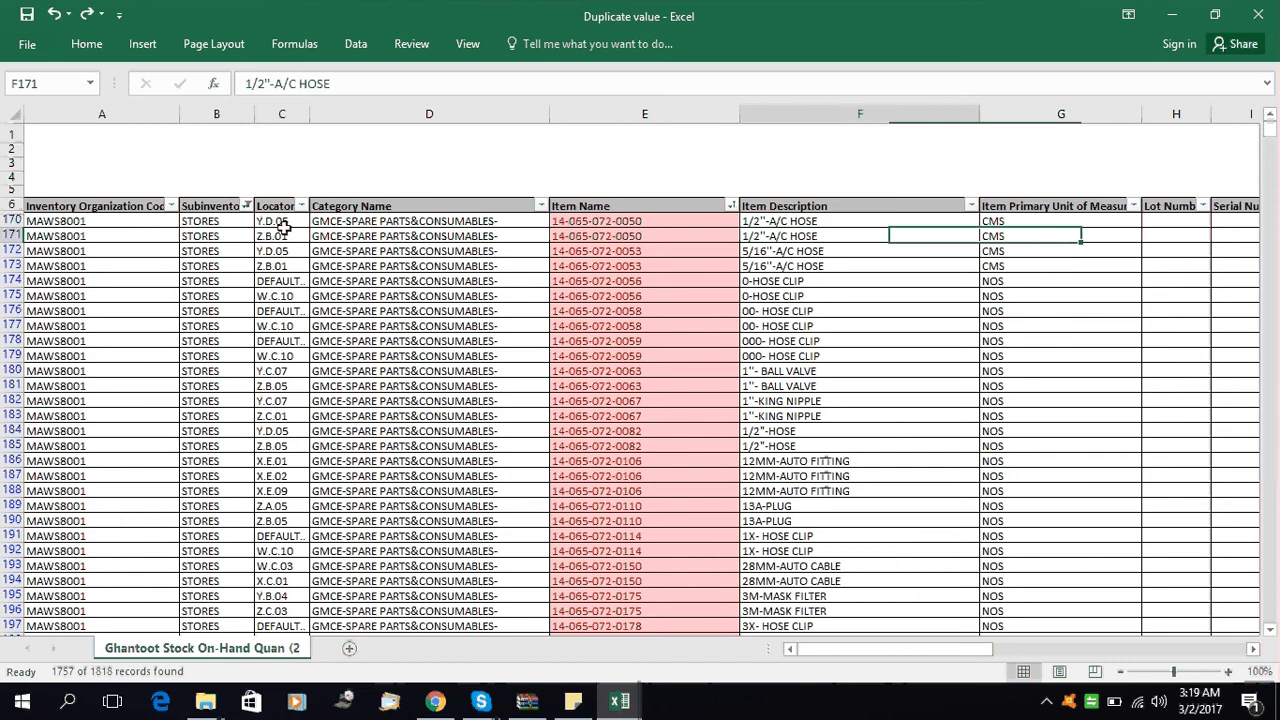
# Select the header row from Inventory Organization Code in A6 to the Reference Shipment column in P6.
pyautogui.press('Left')
pyautogui.press('Left')
pyautogui.press('Up')
pyautogui.press('Up')
pyautogui.press('Left')
pyautogui.press('Left')
pyautogui.press('Left')
pyautogui.press('Left')
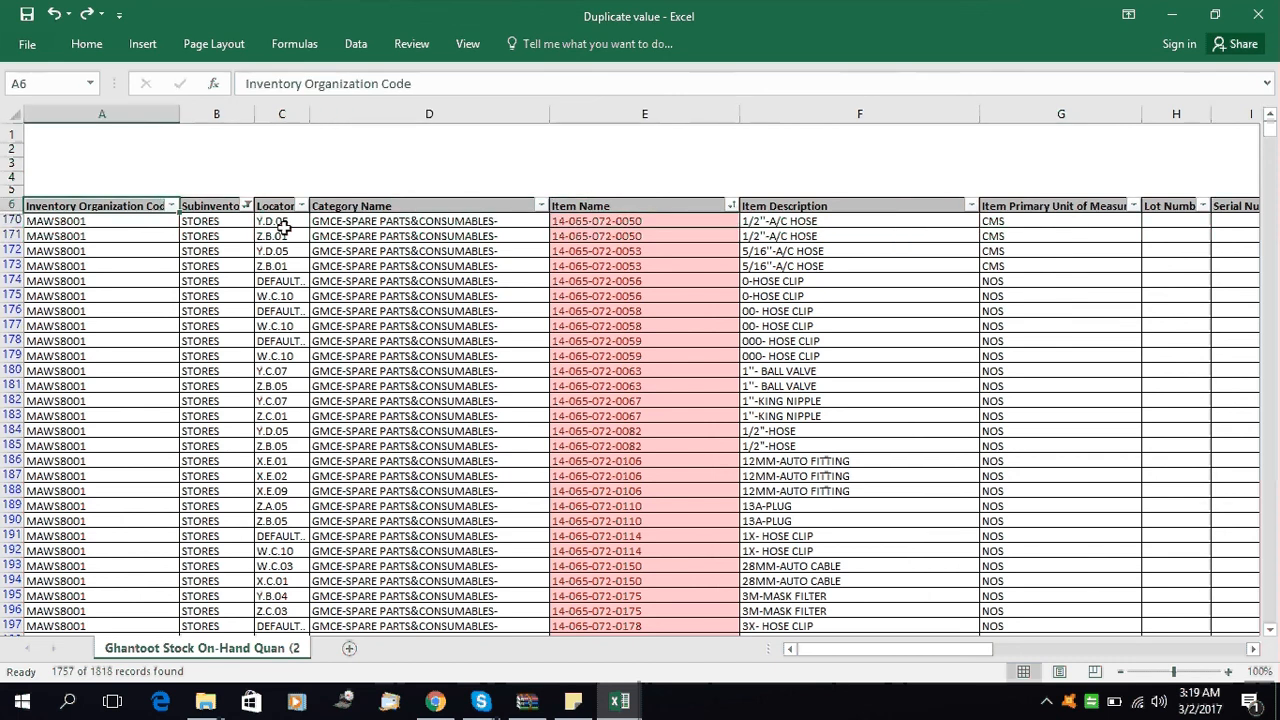
pyautogui.hotkey('shift', 'Right')
pyautogui.hotkey('shift', 'Right')
pyautogui.hotkey('shift', 'Right')
pyautogui.hotkey('shift', 'Right')
pyautogui.hotkey('shift', 'Right')
pyautogui.hotkey('shift', 'Right')
pyautogui.hotkey('shift', 'Right')
pyautogui.hotkey('shift', 'Right')
pyautogui.hotkey('shift', 'Right')
pyautogui.hotkey('shift', 'Right')
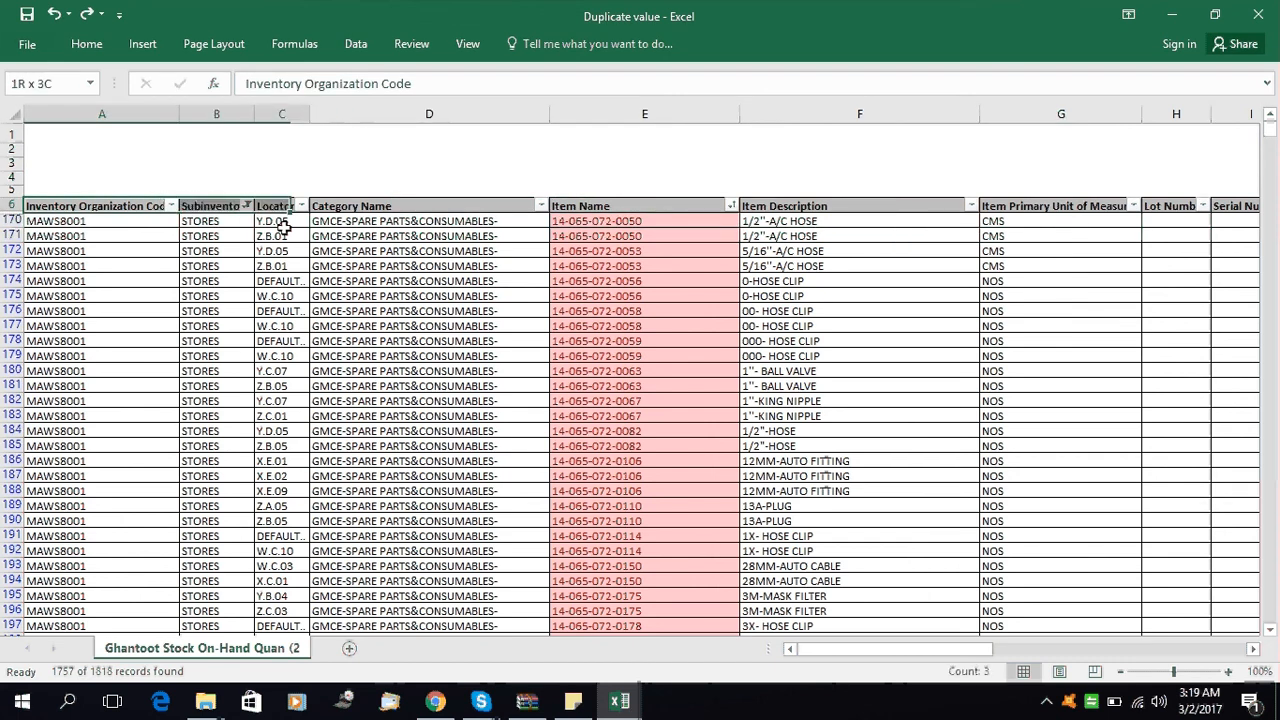
pyautogui.hotkey('shift', 'Right')
pyautogui.hotkey('shift', 'Right')
pyautogui.hotkey('shift', 'Right')
pyautogui.hotkey('shift', 'Right')
pyautogui.hotkey('shift', 'Right')
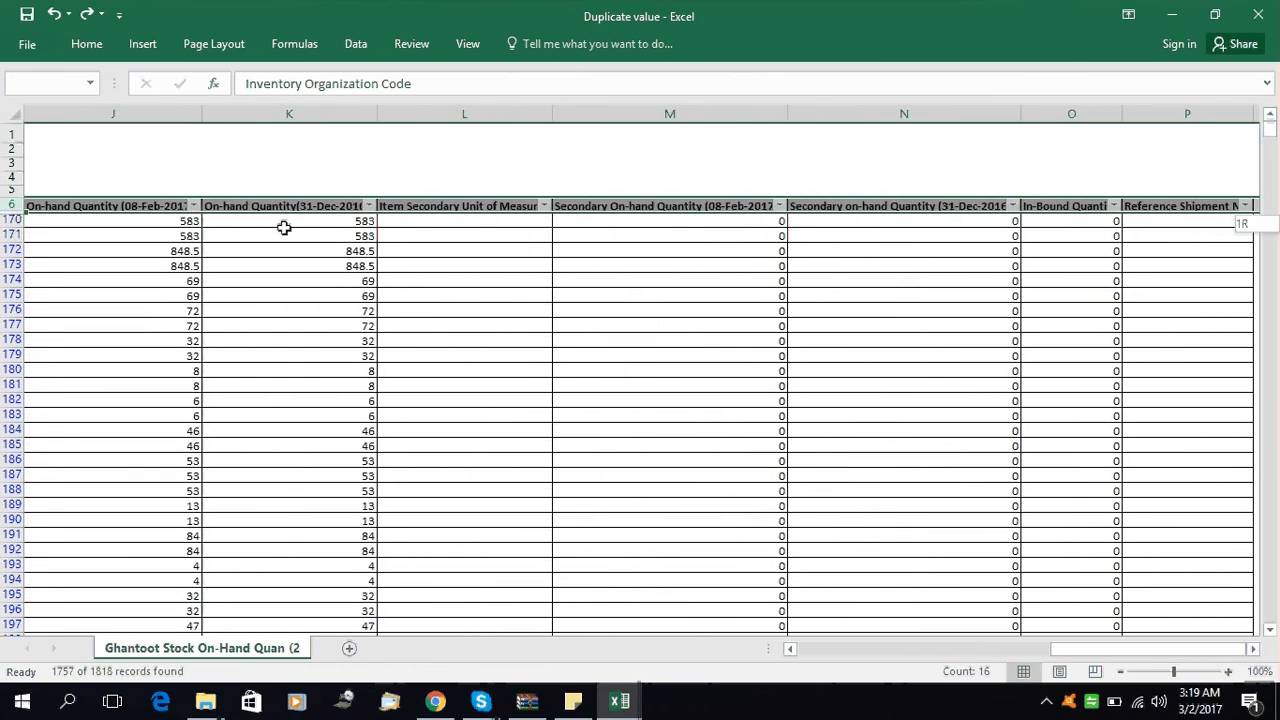
pyautogui.hotkey('shift', 'Right')
pyautogui.hotkey('shift', 'Left')
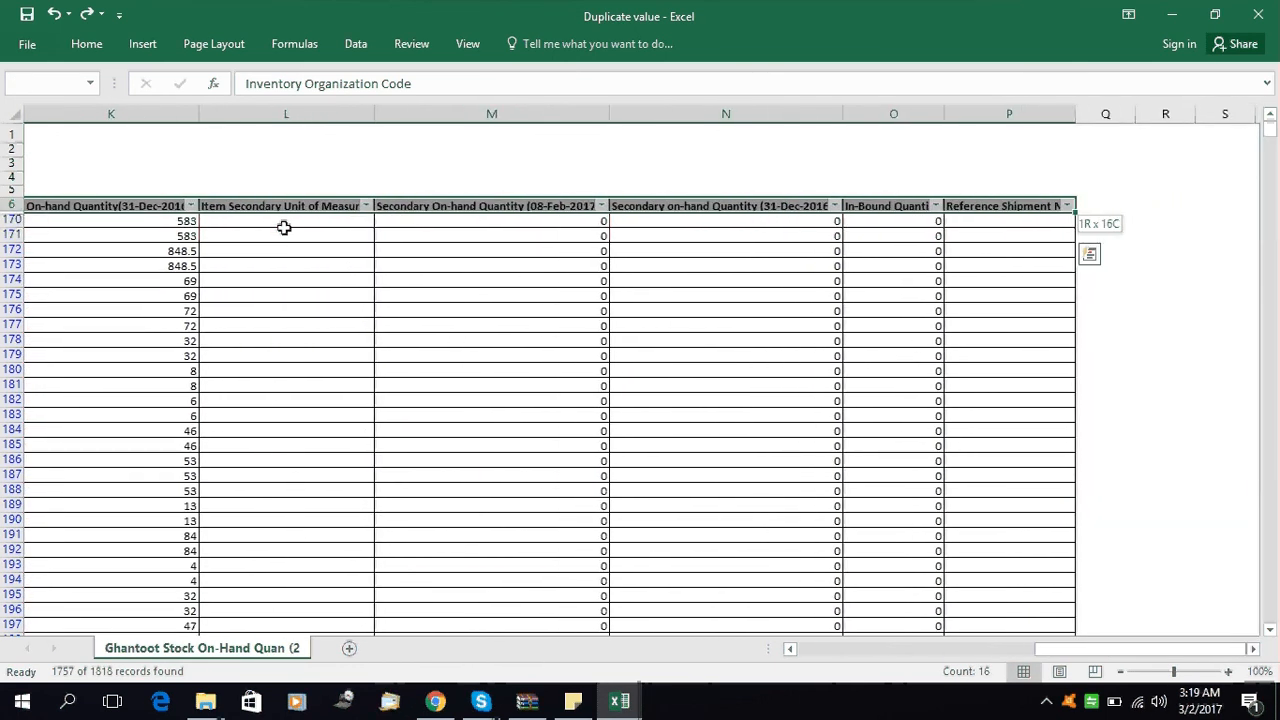
# Extend the header selection down through the last stock record in row 2138.
pyautogui.hotkey('ctrl', 'shift', 'Down')
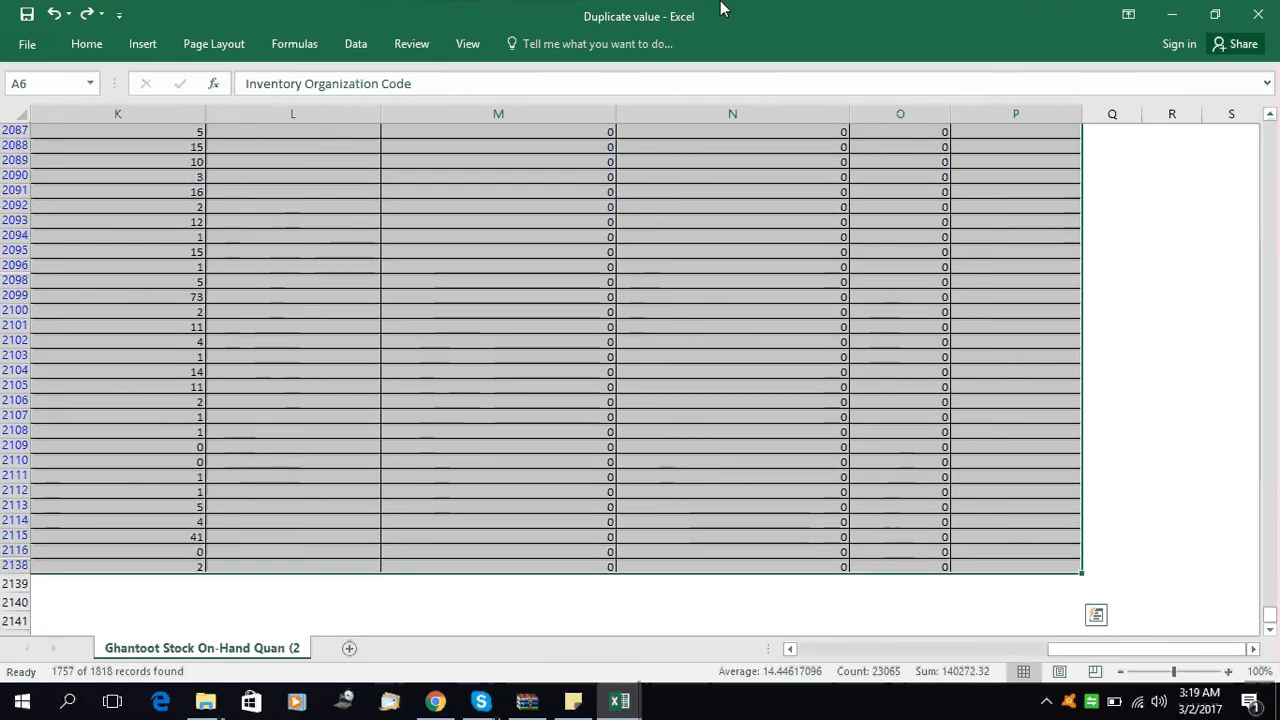
pyautogui.click(1270, 143)
pyautogui.click(1270, 143)
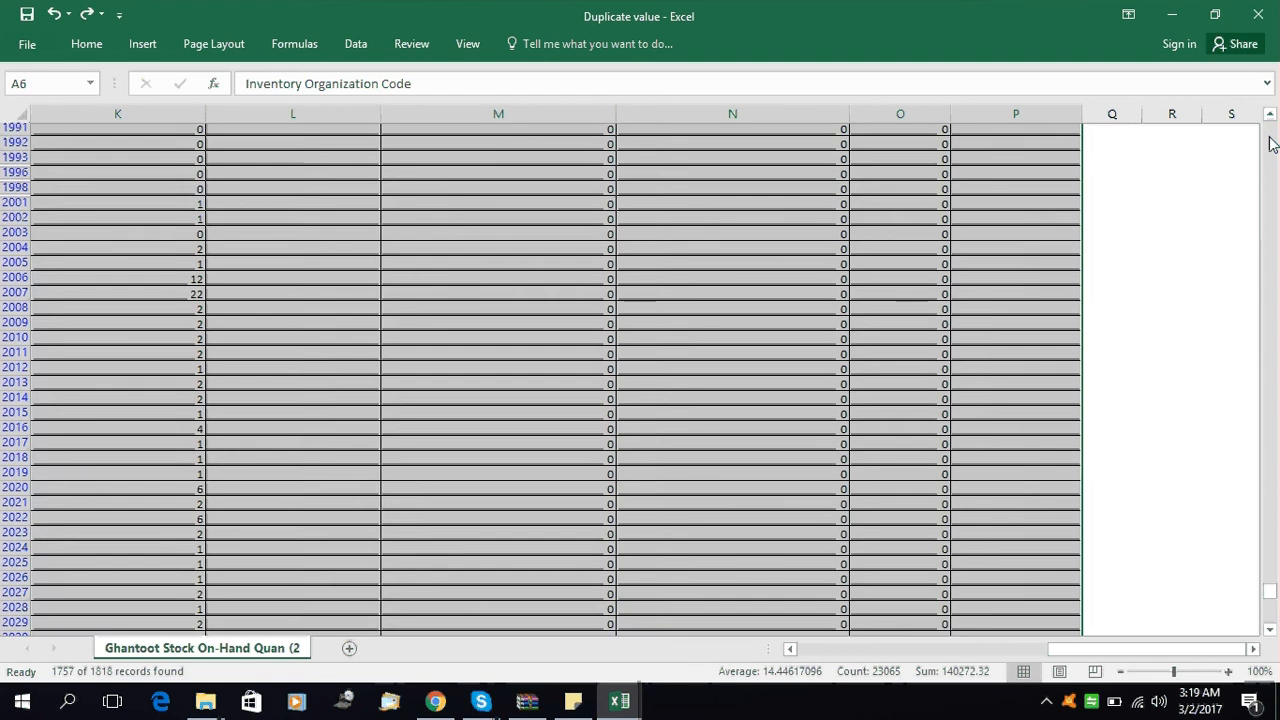
pyautogui.click(1270, 143)
pyautogui.click(1270, 143)
pyautogui.click(1270, 143)
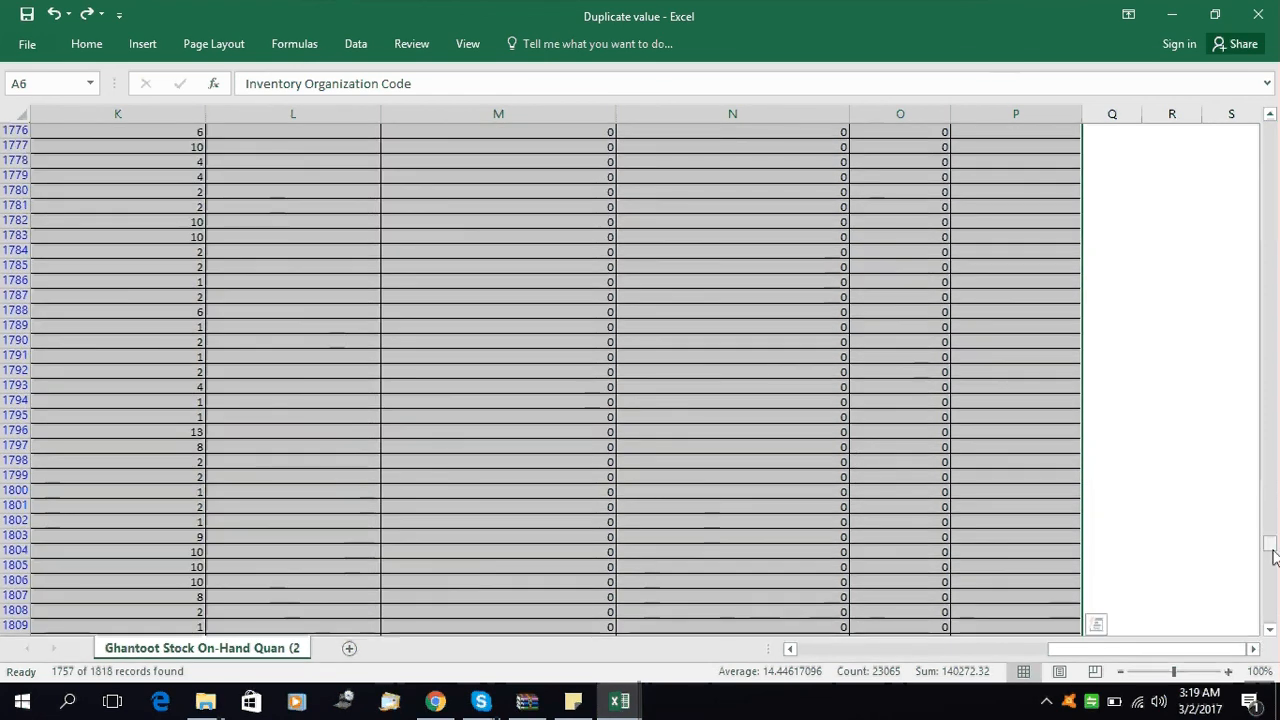
pyautogui.moveTo(1271, 548); pyautogui.dragTo(1268, 122)
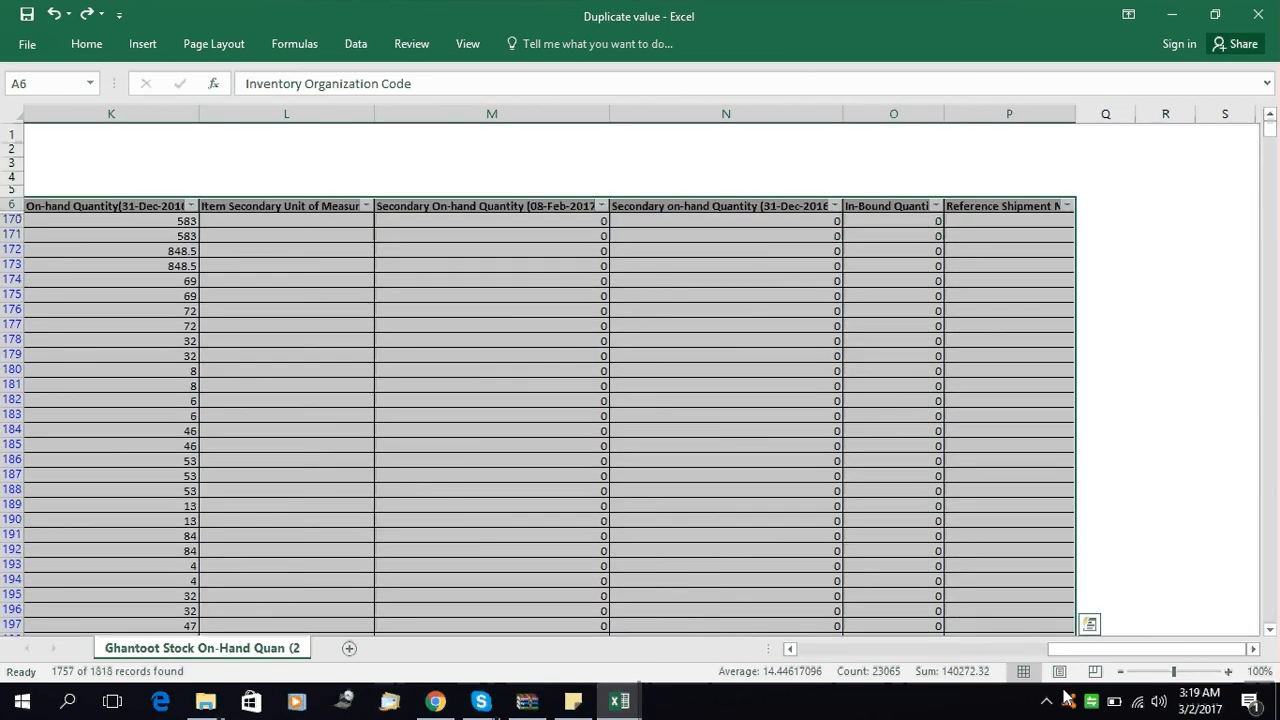
pyautogui.moveTo(1063, 650); pyautogui.dragTo(795, 650)
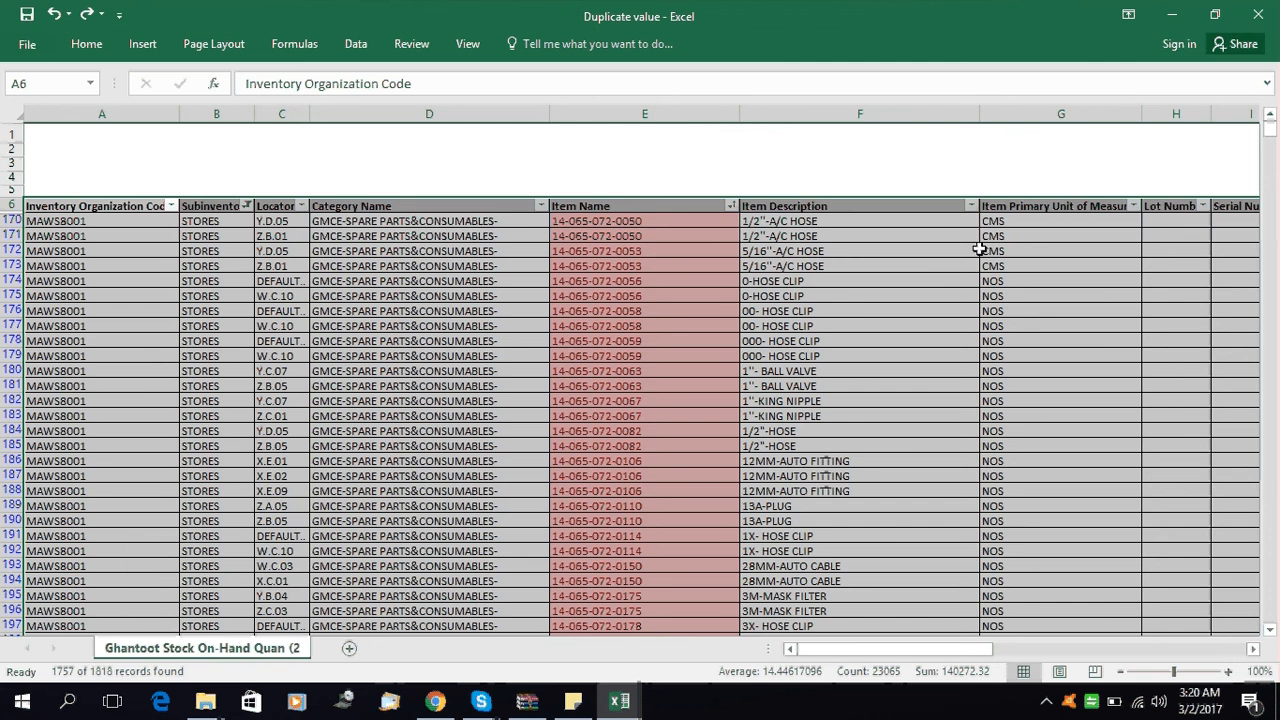
# Start Remove Duplicates on the selected stock list, deselect all columns and keep the data marked as having headers.
pyautogui.click(360, 52)
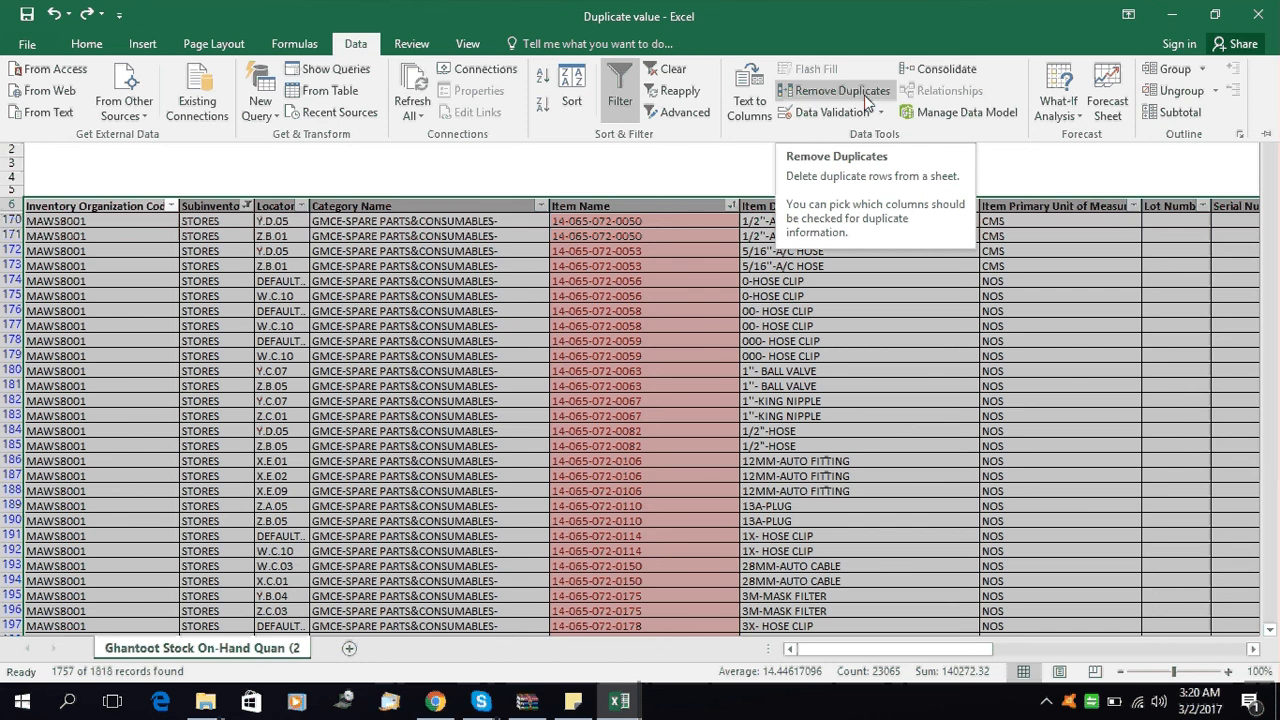
pyautogui.click(864, 95)
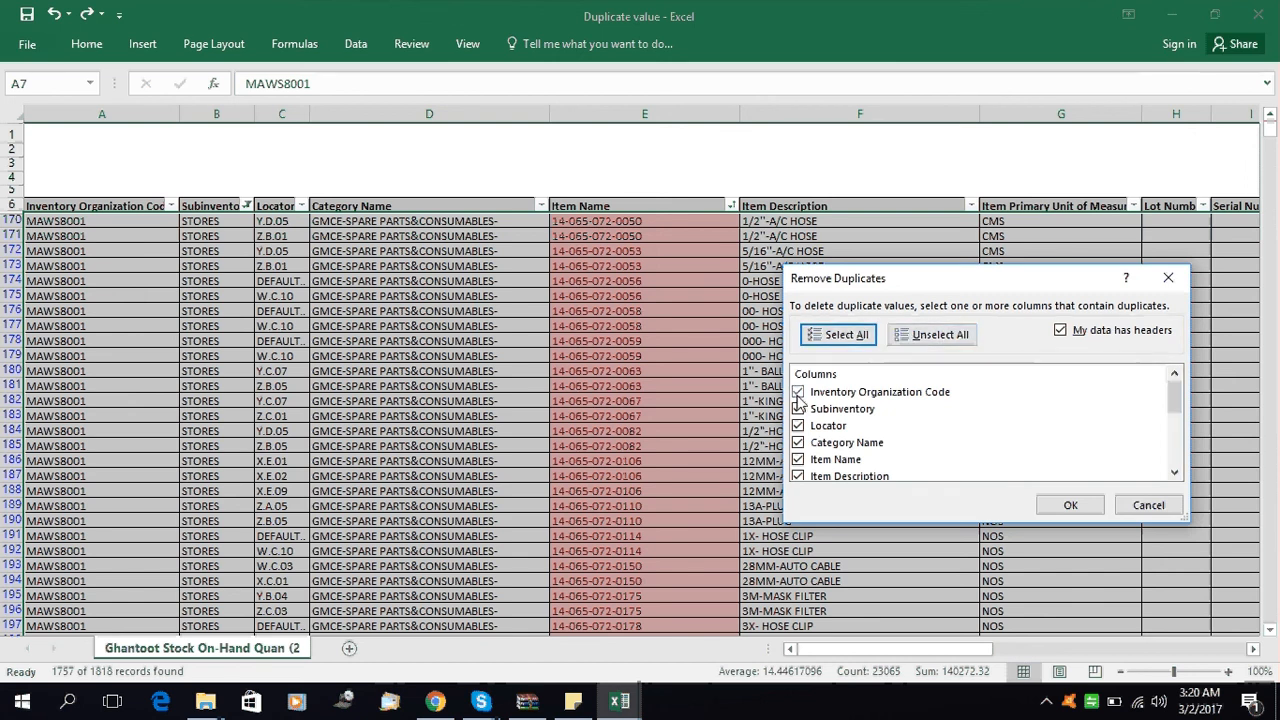
pyautogui.click(905, 338)
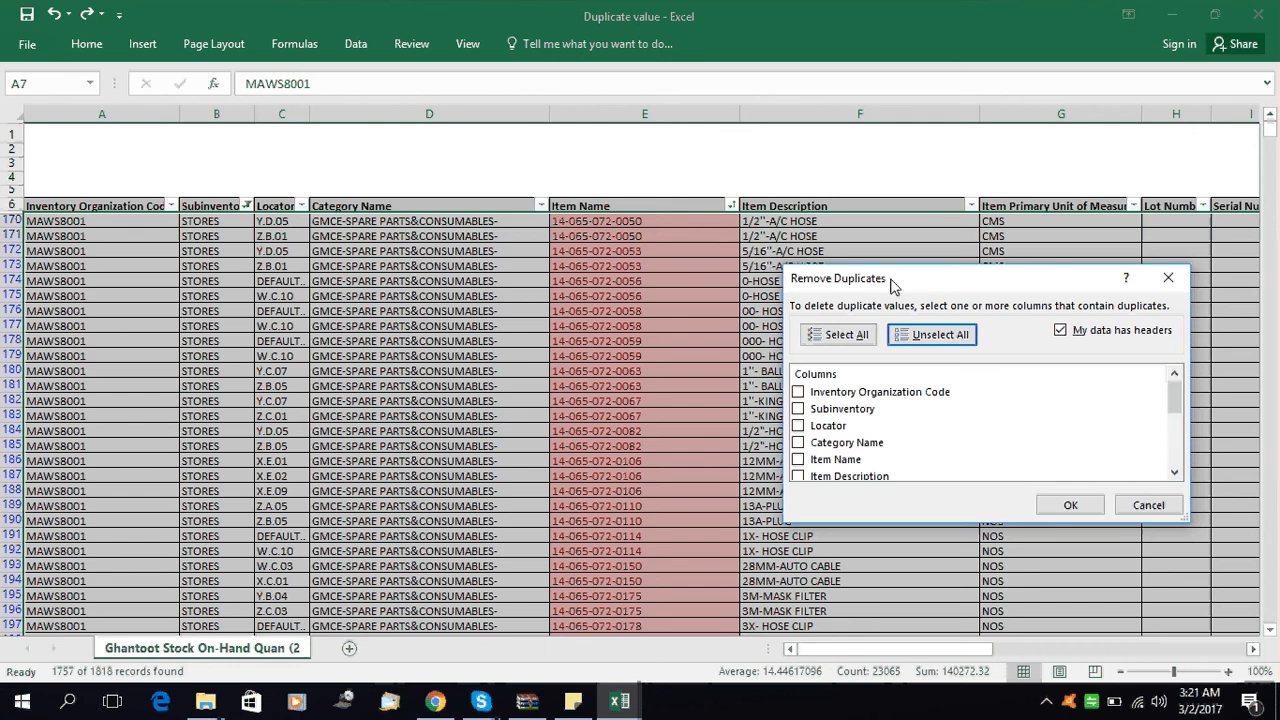
pyautogui.moveTo(893, 285); pyautogui.dragTo(973, 272)
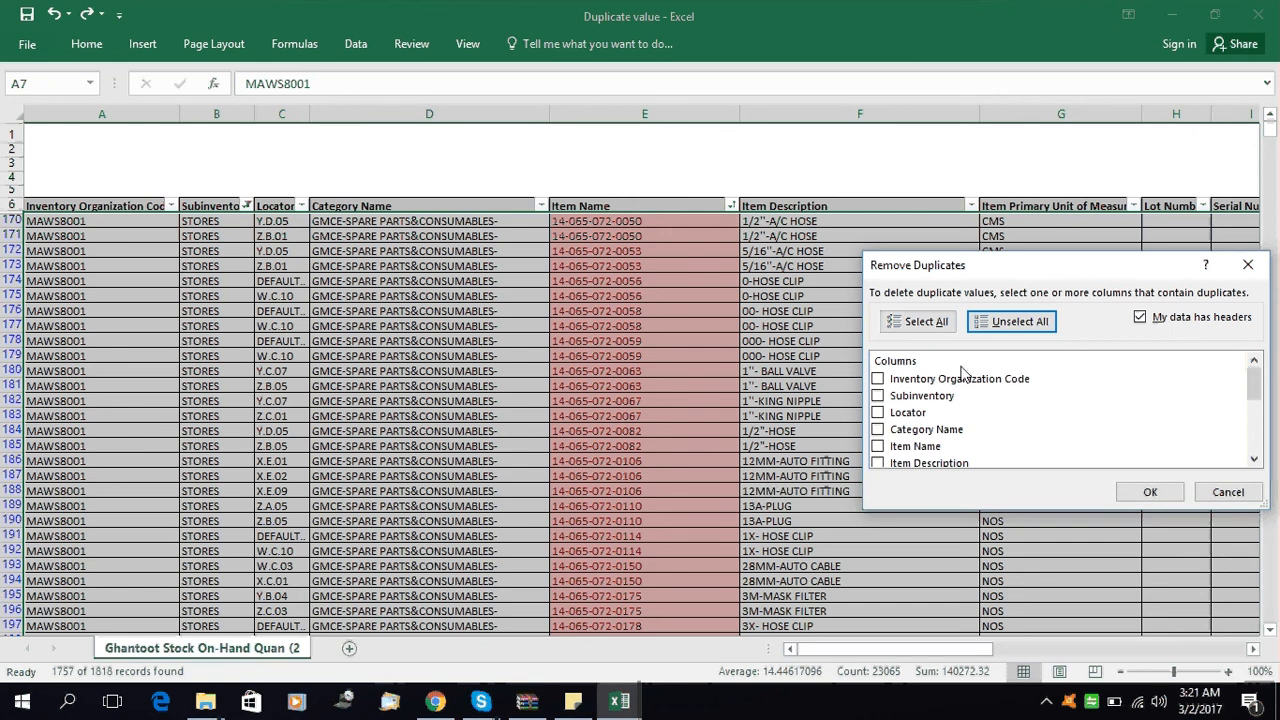
pyautogui.moveTo(1047, 272); pyautogui.dragTo(930, 276)
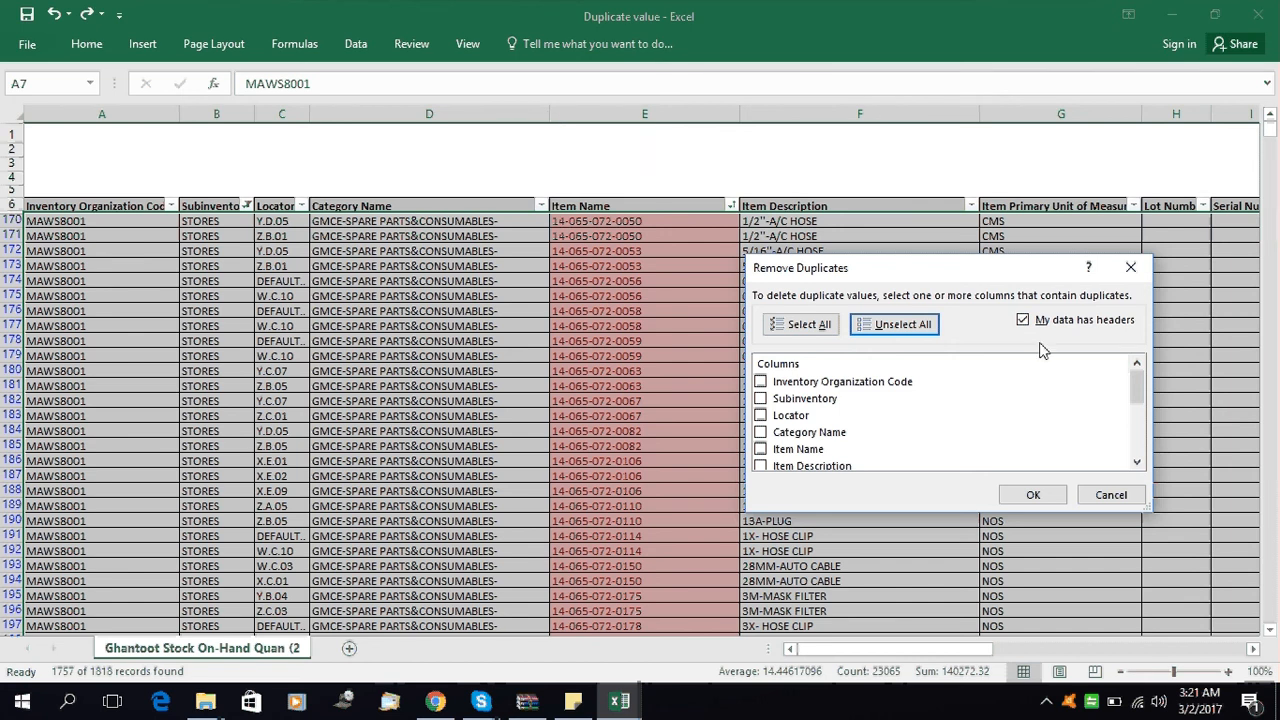
pyautogui.click(1022, 321)
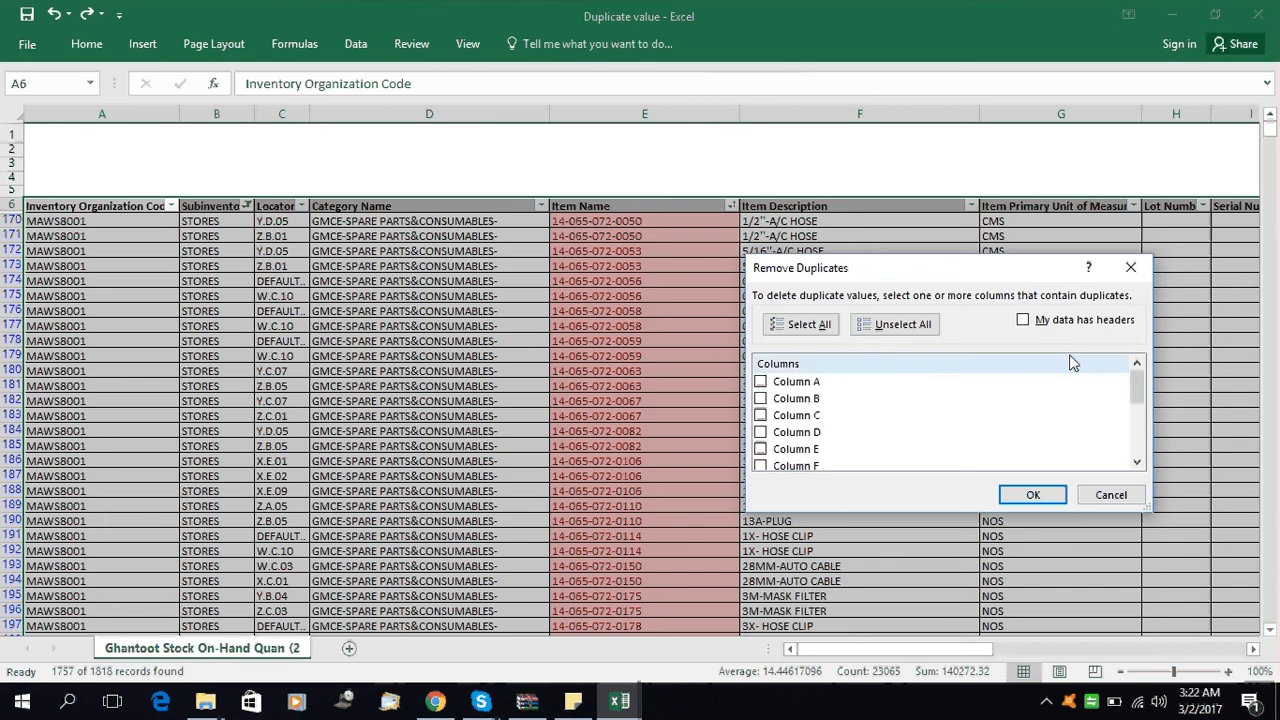
pyautogui.click(1024, 321)
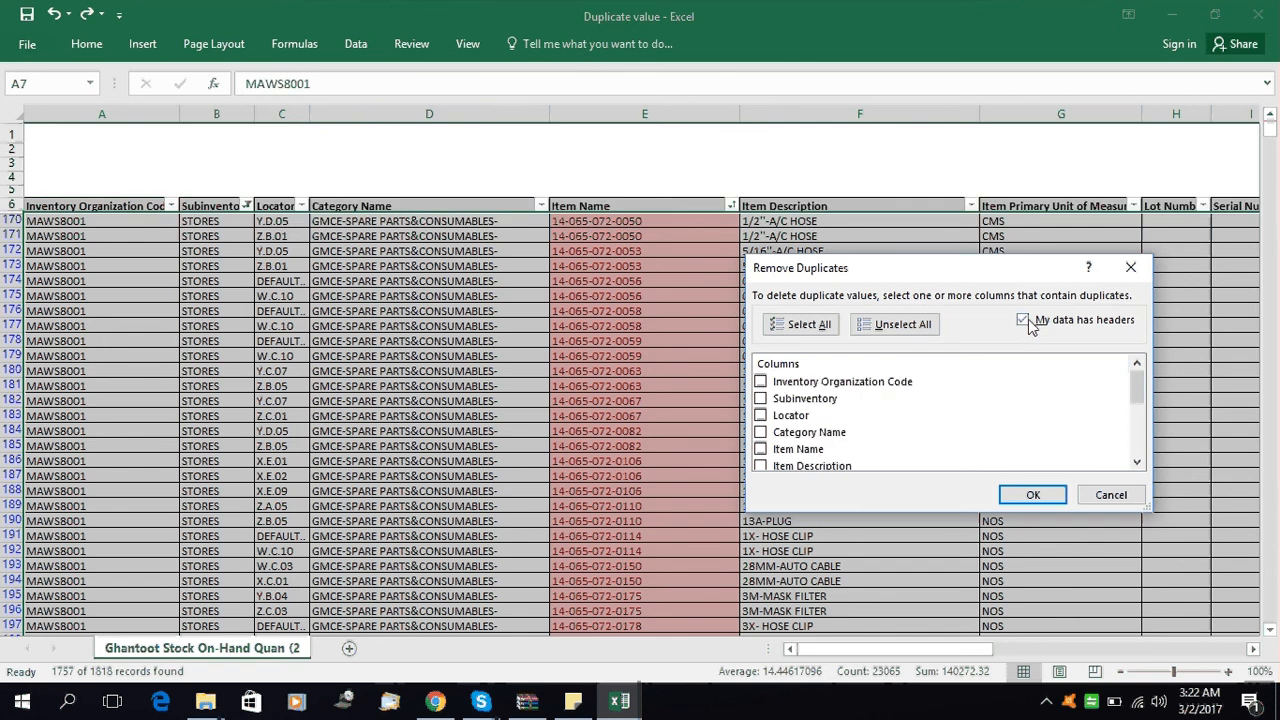
# Remove the duplicate records based only on the Item Name column and dismiss the result message.
pyautogui.click(761, 450)
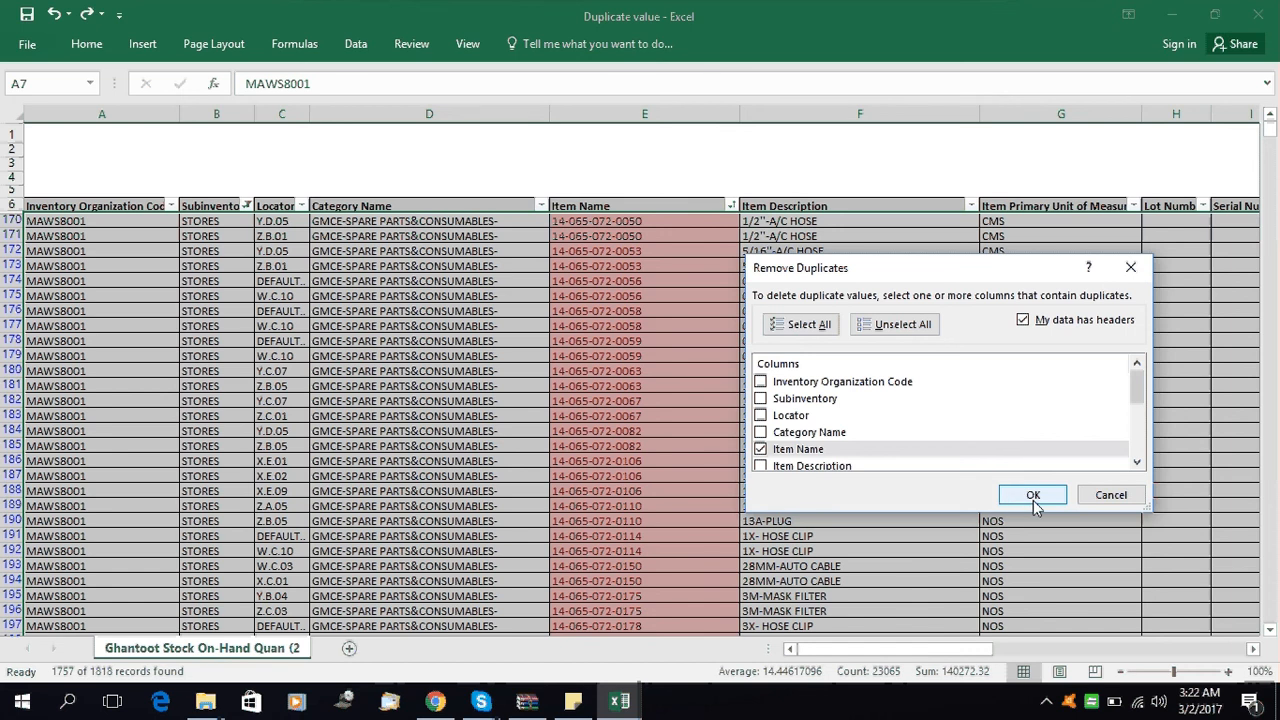
pyautogui.click(1033, 496)
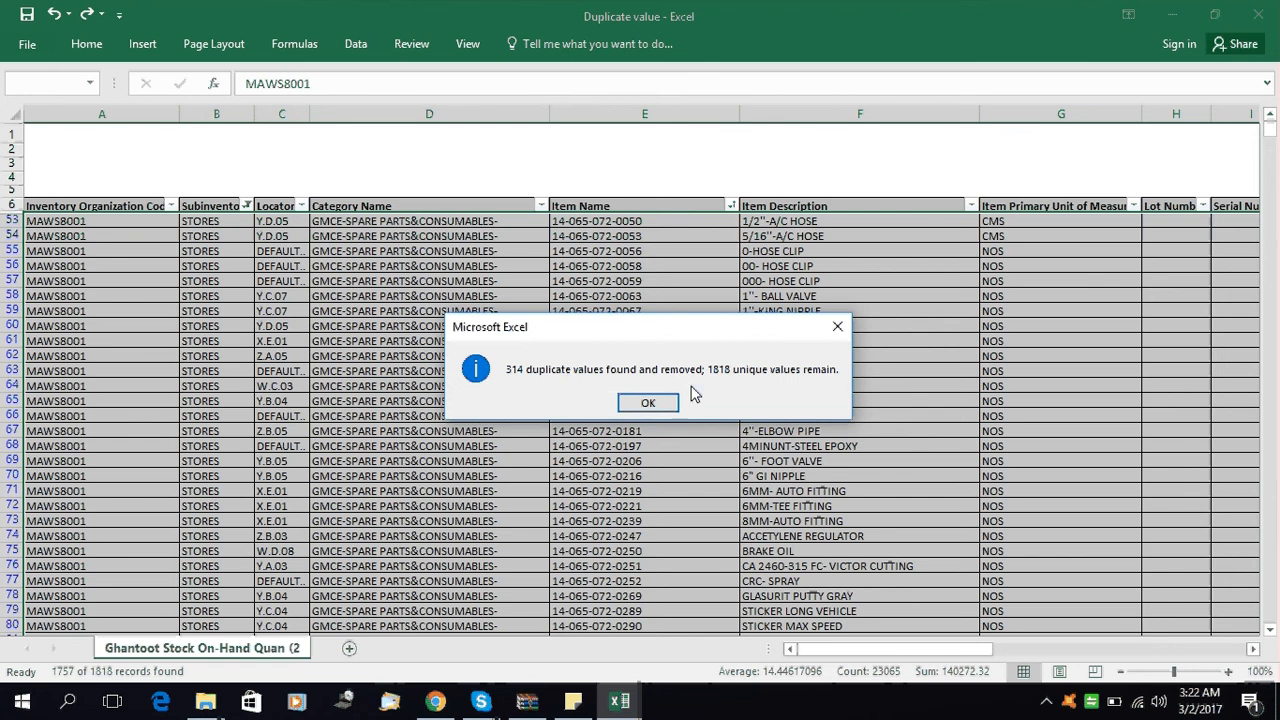
pyautogui.click(648, 404)
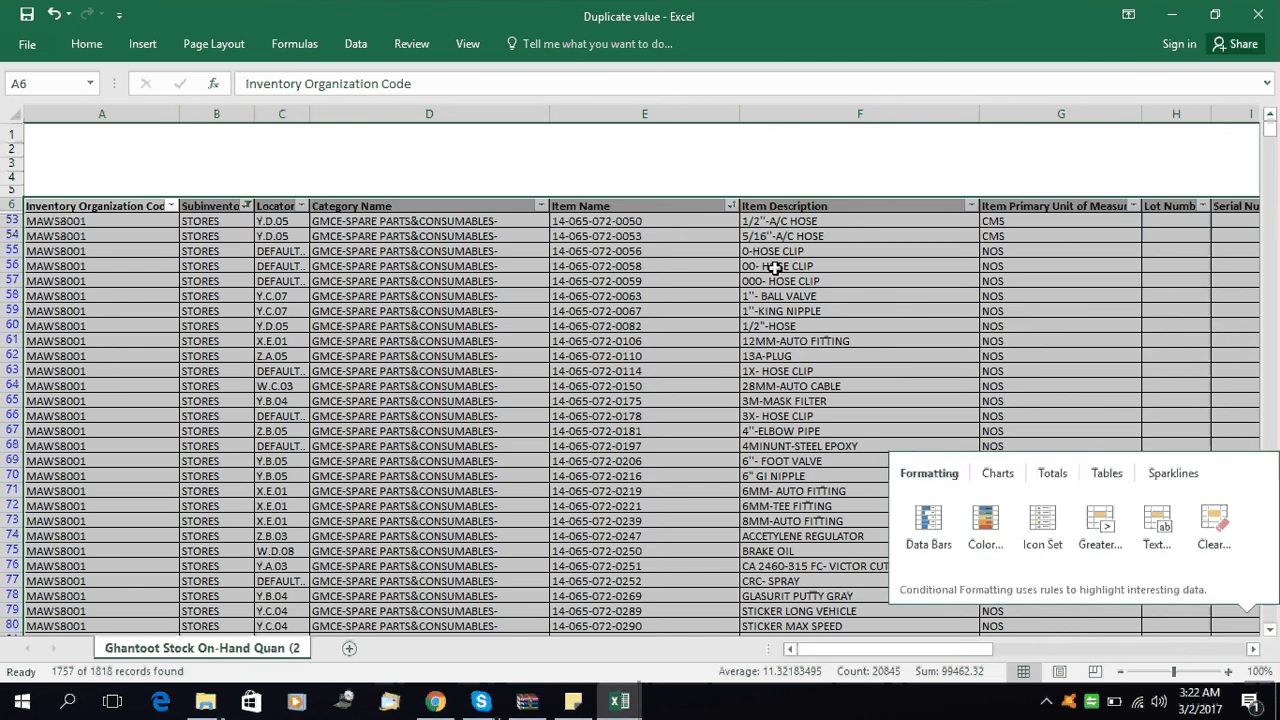
# Examine the Item Name codes and Item Descriptions in rows 53 to 59 for any remaining duplicates.
pyautogui.click(777, 236)
pyautogui.press('Up')
pyautogui.press('Down')
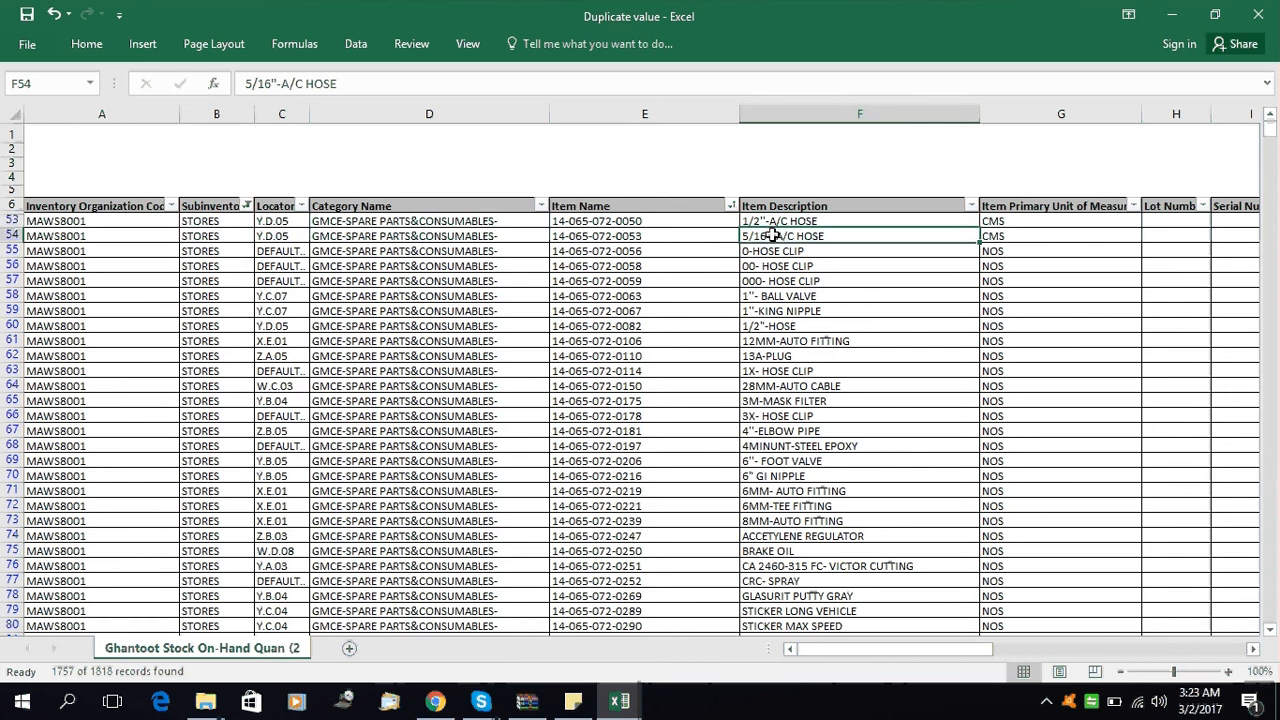
pyautogui.press('Up')
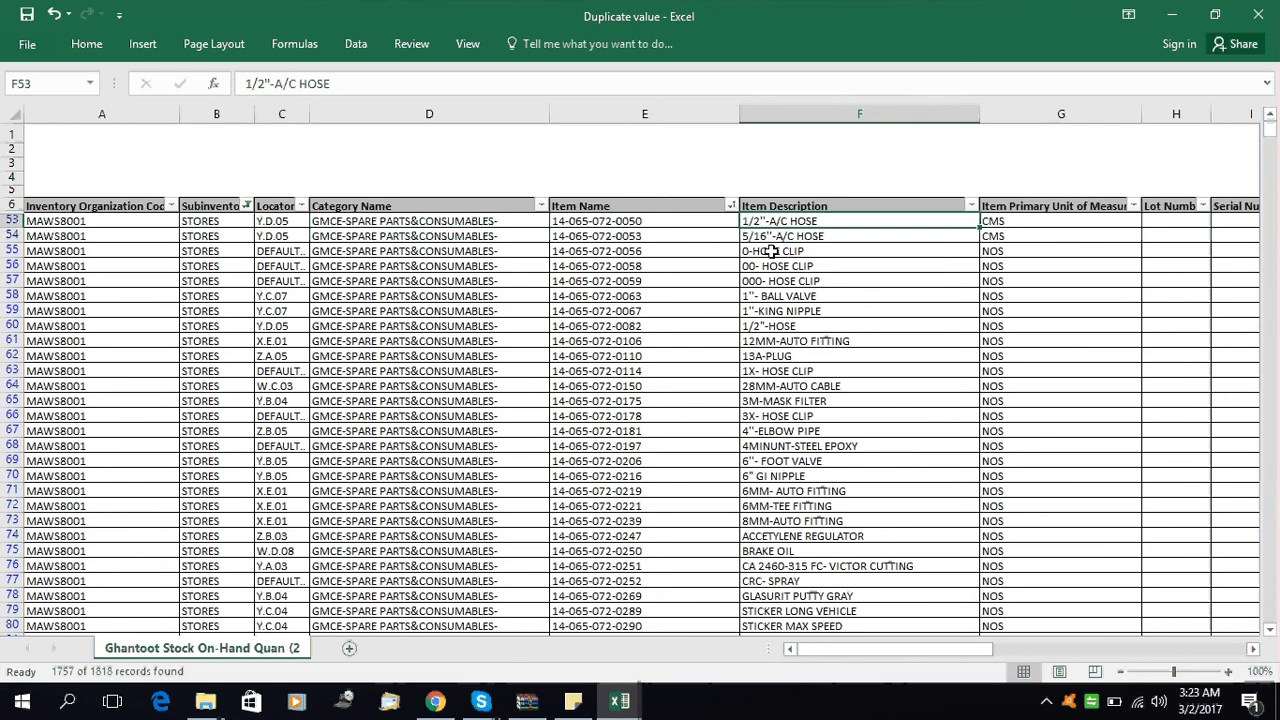
pyautogui.click(766, 249)
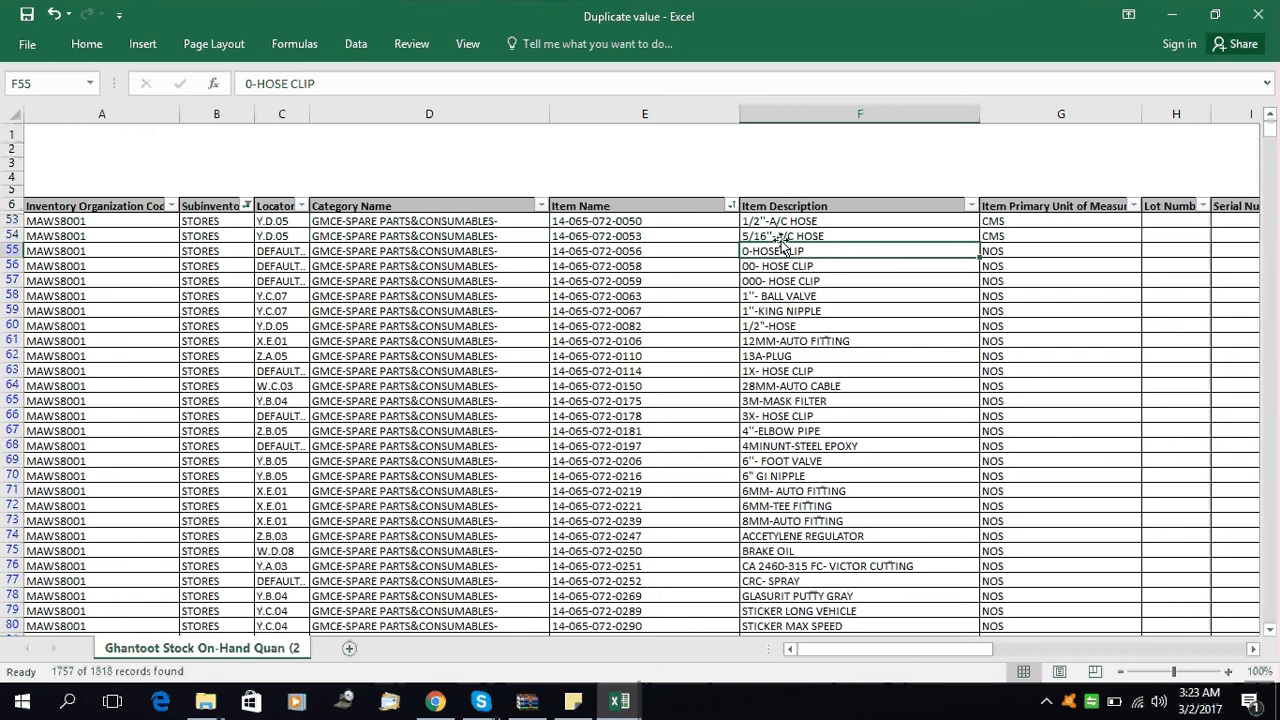
pyautogui.press('Up')
pyautogui.press('Down')
pyautogui.press('Right')
pyautogui.press('Left')
pyautogui.press('Left')
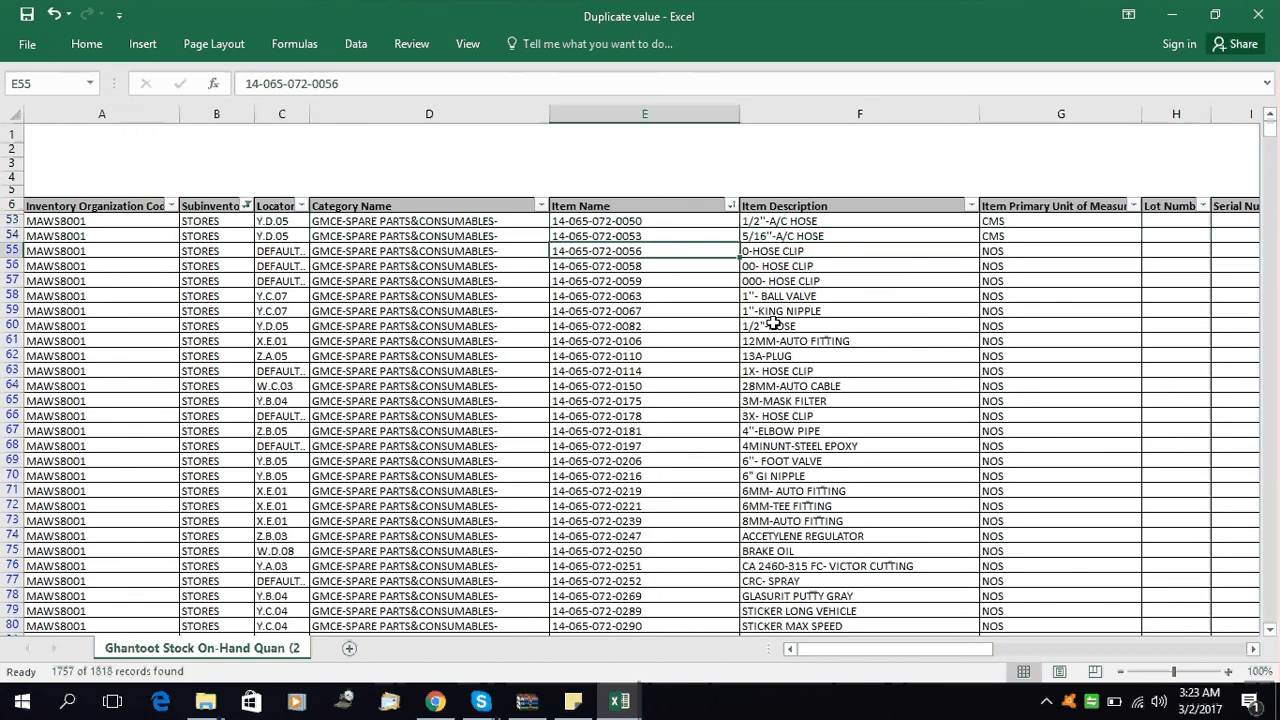
pyautogui.click(789, 270)
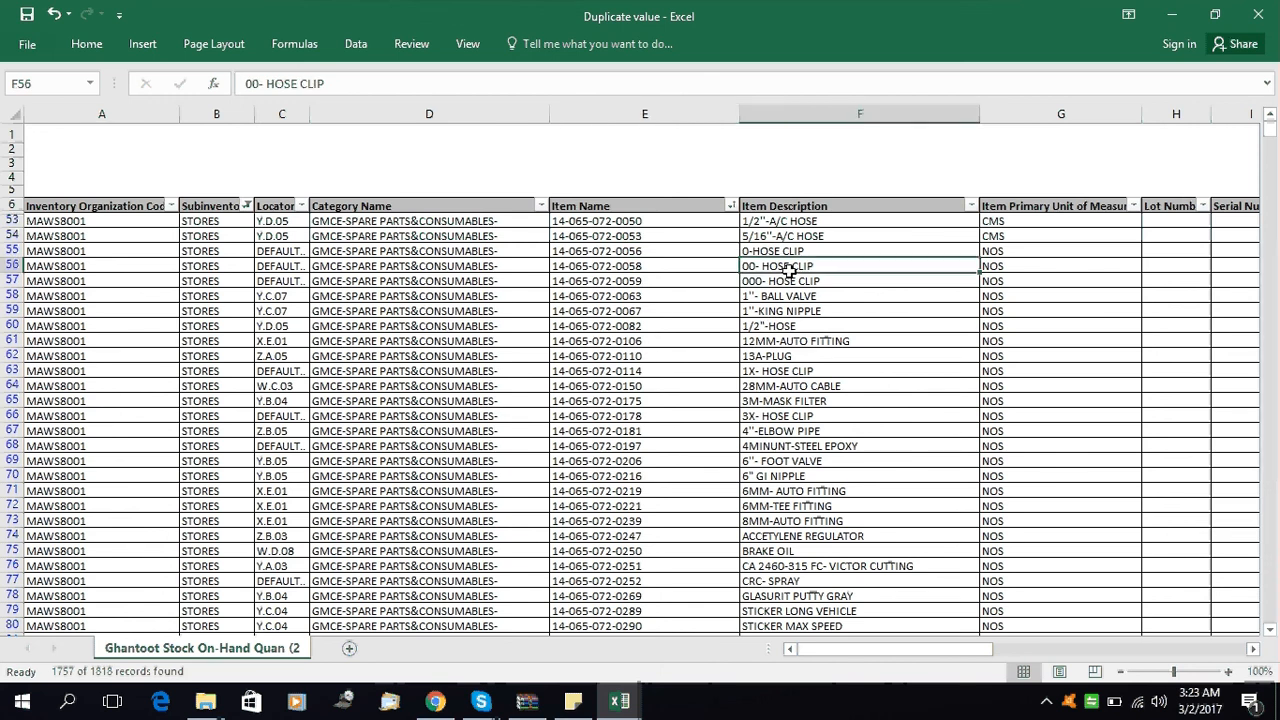
pyautogui.click(793, 284)
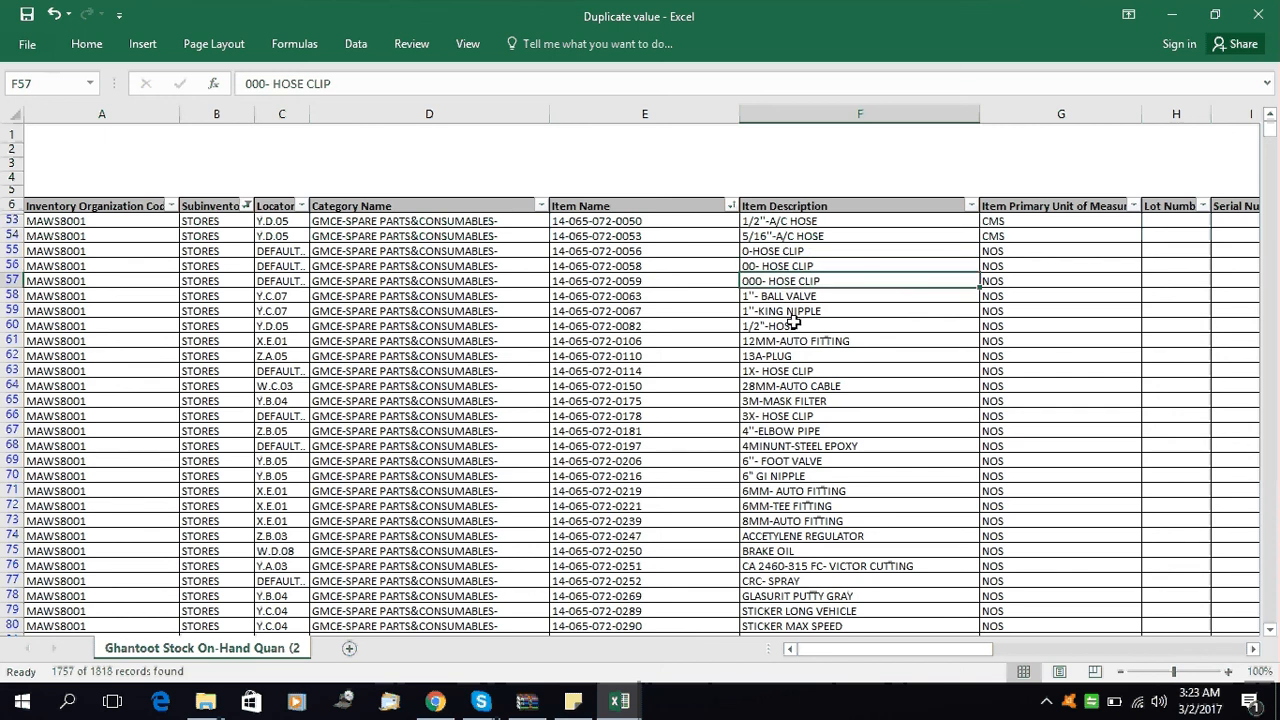
pyautogui.press('Down')
pyautogui.press('Down')
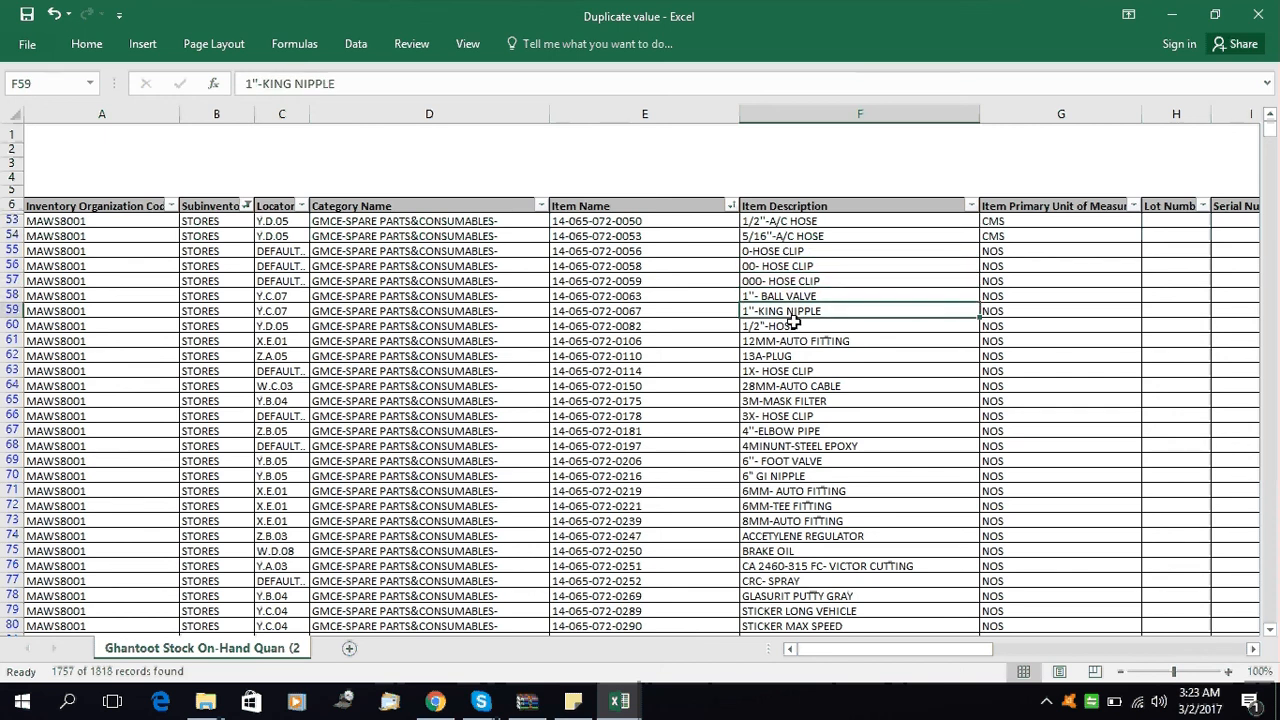
pyautogui.press('Left')
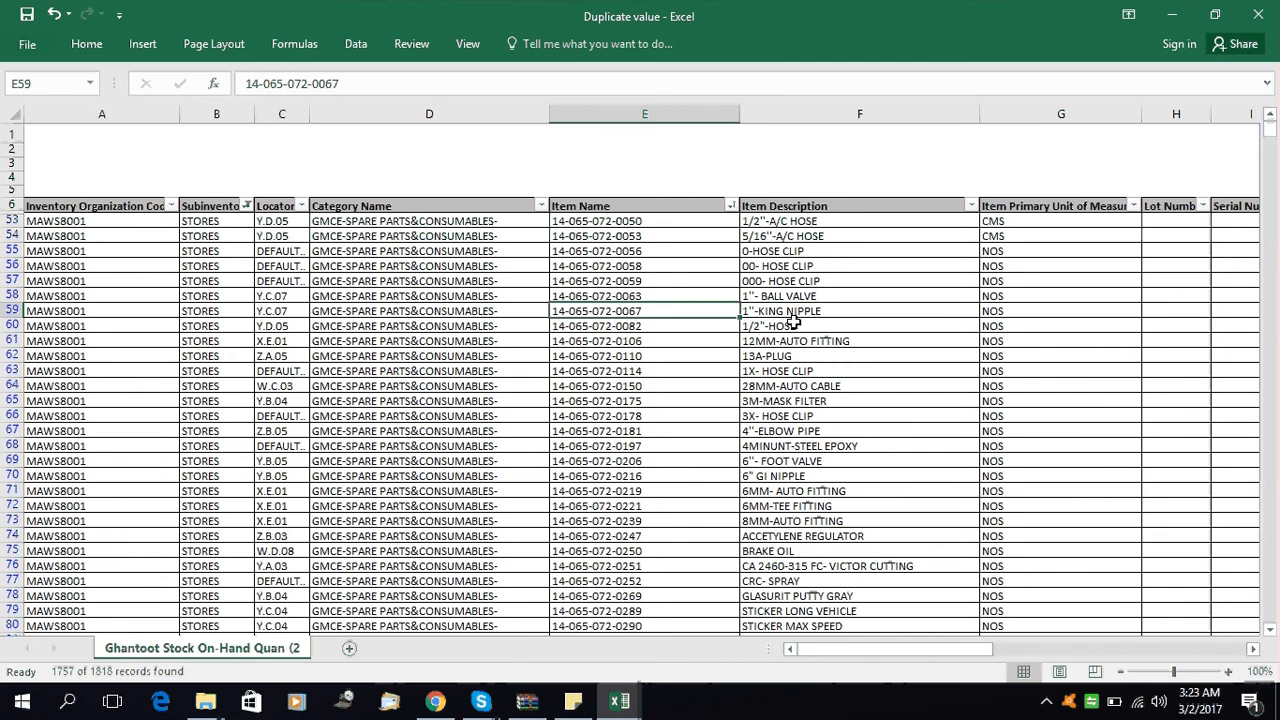
pyautogui.press('Right')
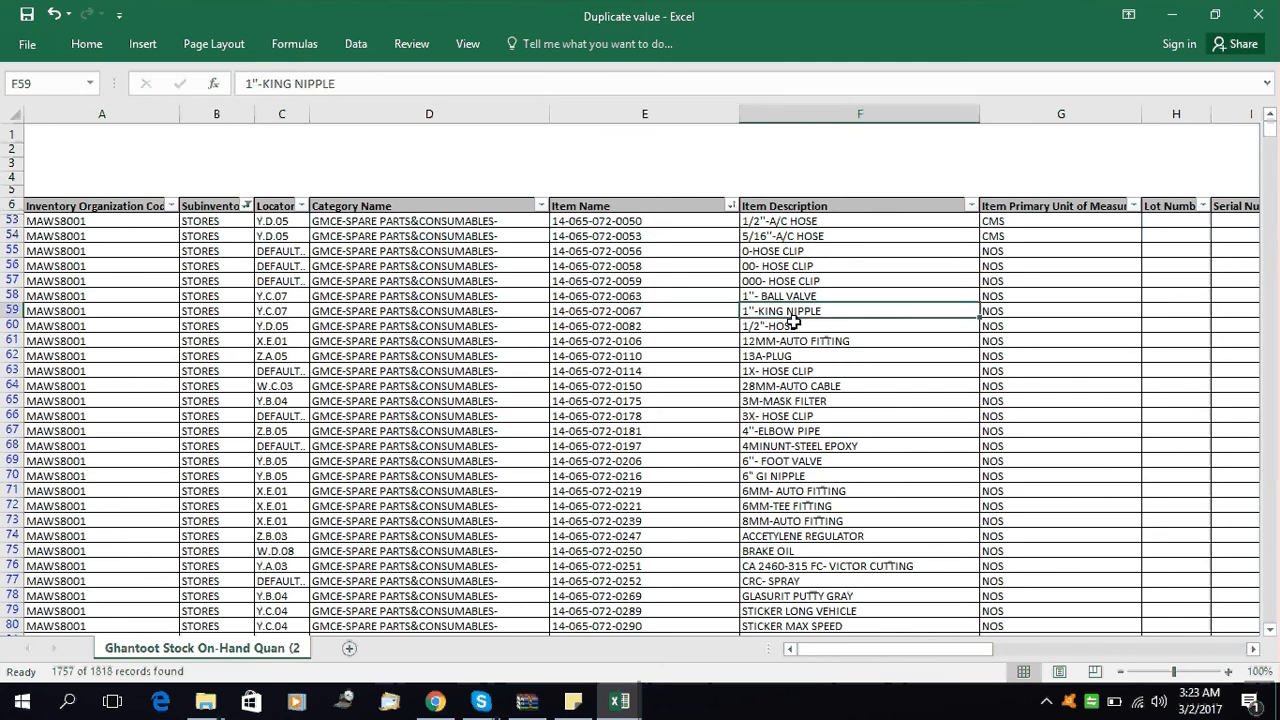
pyautogui.press('Left')
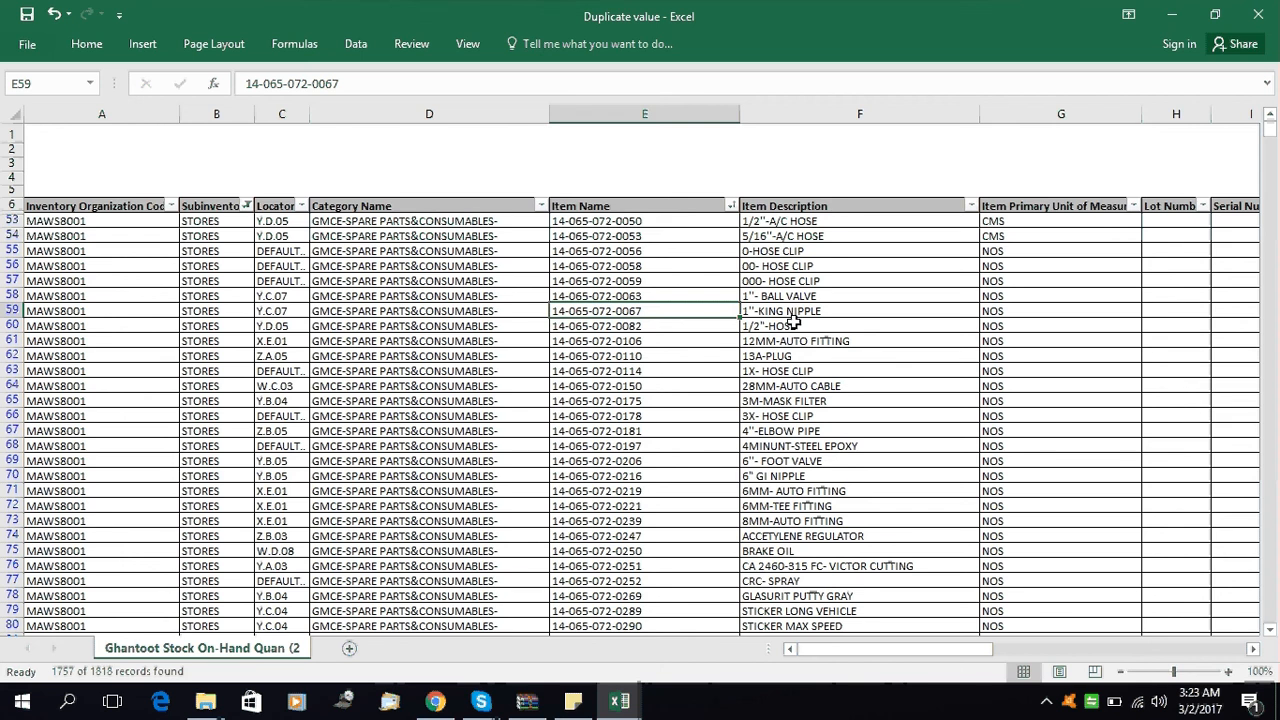
# Select the Item Name codes from E53 down to the last record to check their count, and return to the column's header.
pyautogui.press('Up')
pyautogui.press('Up')
pyautogui.press('Up')
pyautogui.press('Up')
pyautogui.press('Up')
pyautogui.press('Up')
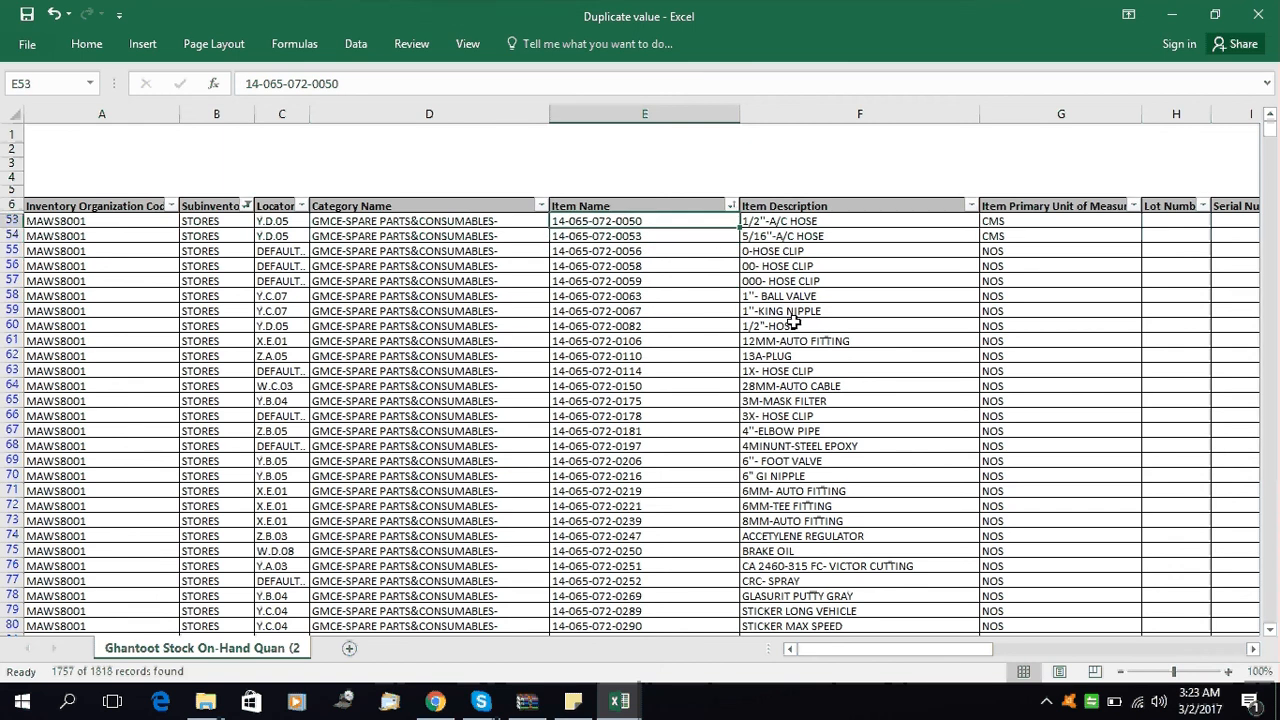
pyautogui.hotkey('ctrl', 'shift', 'Down')
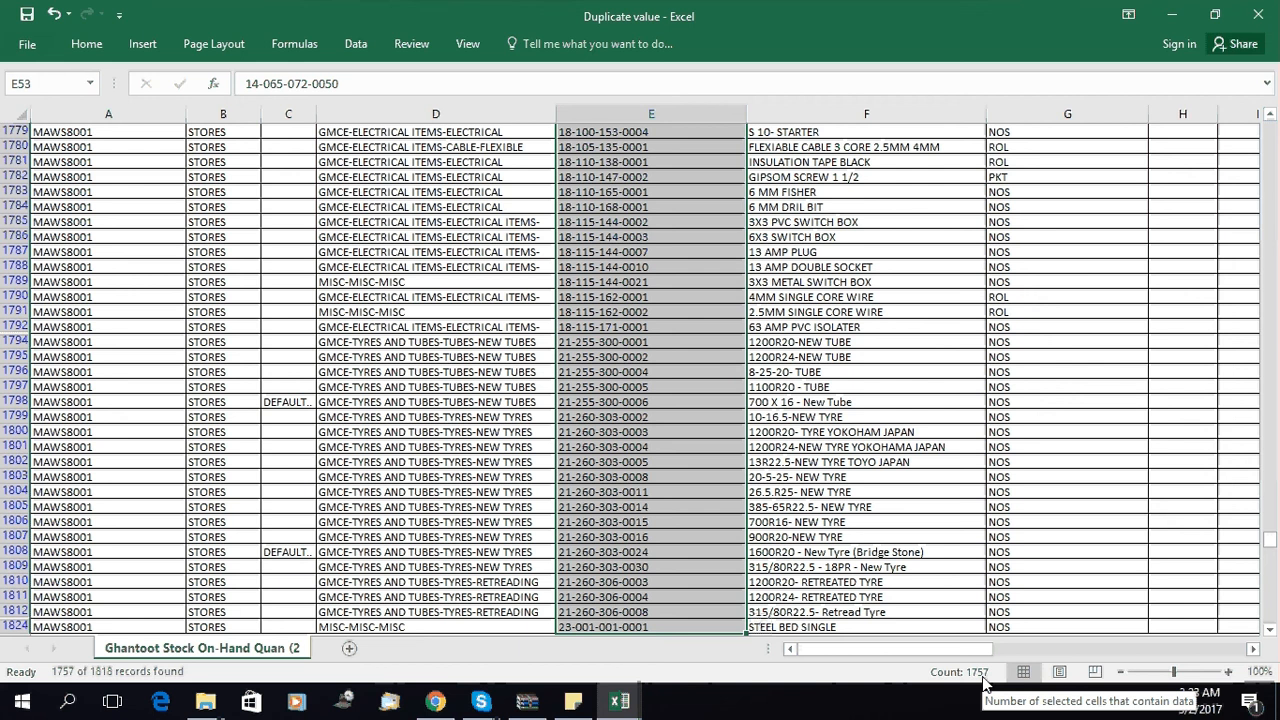
pyautogui.hotkey('ctrl', 'Up')
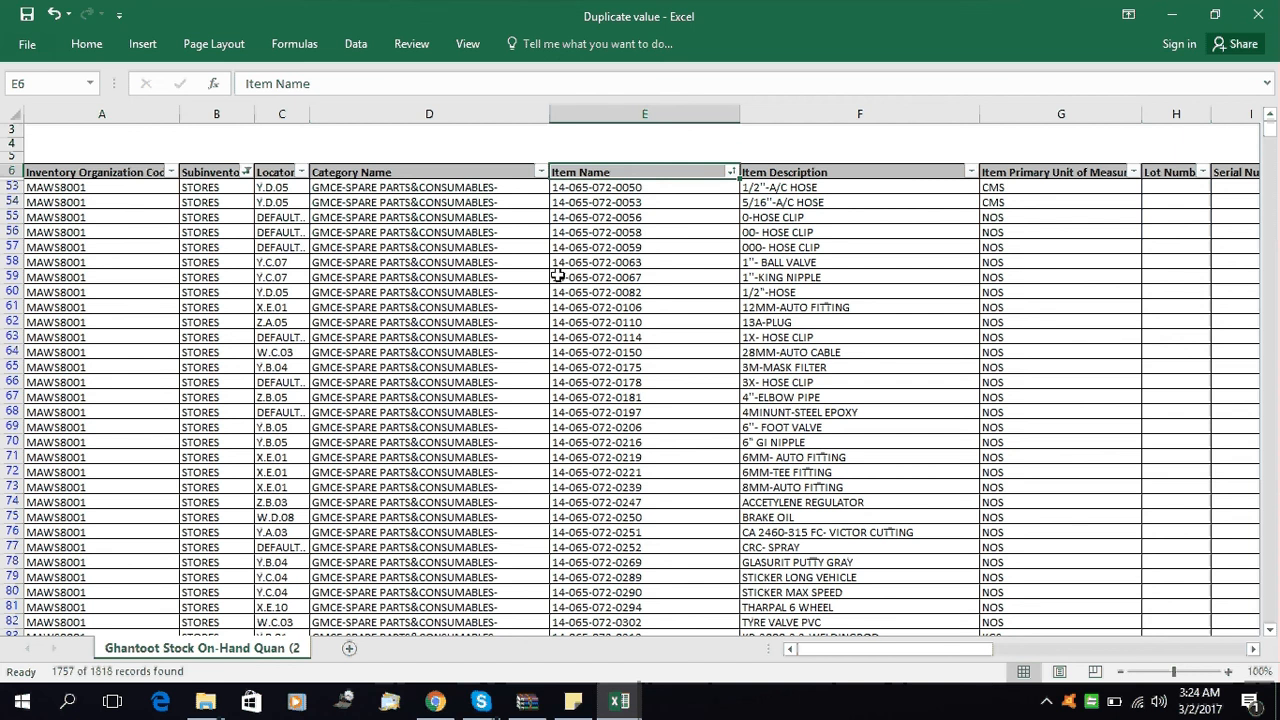
pyautogui.click(358, 50)
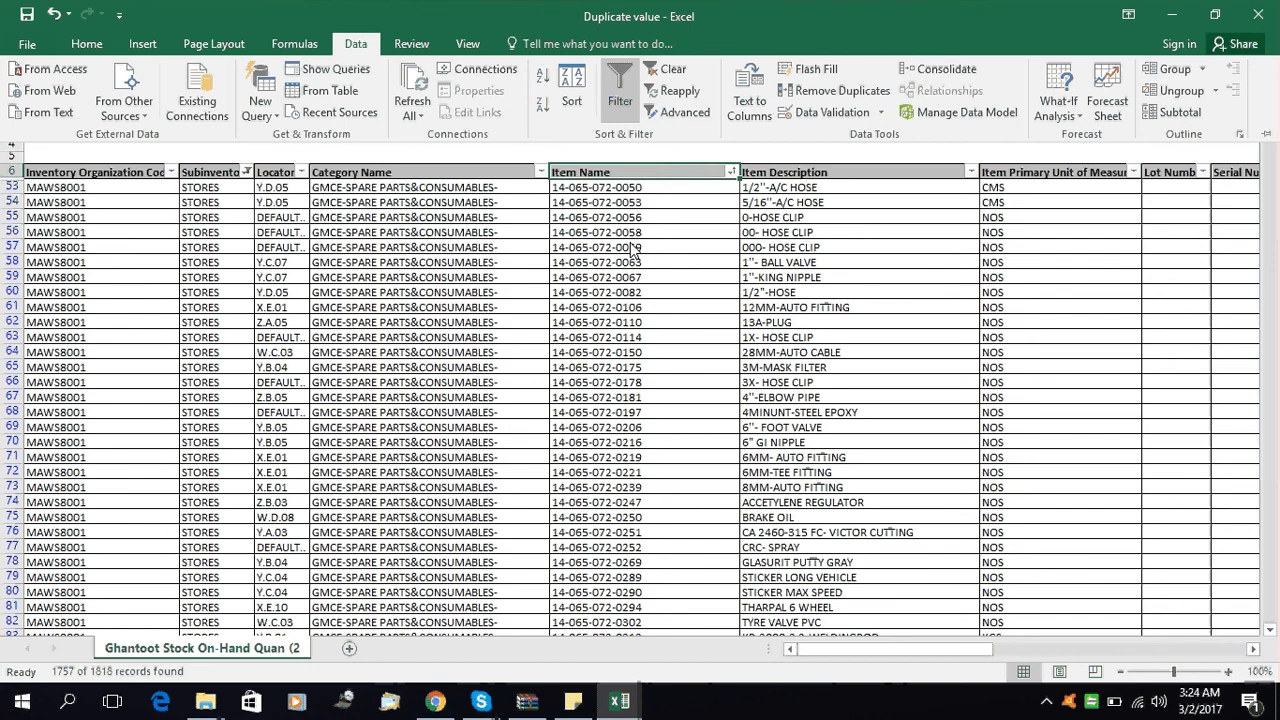
pyautogui.click(678, 295)
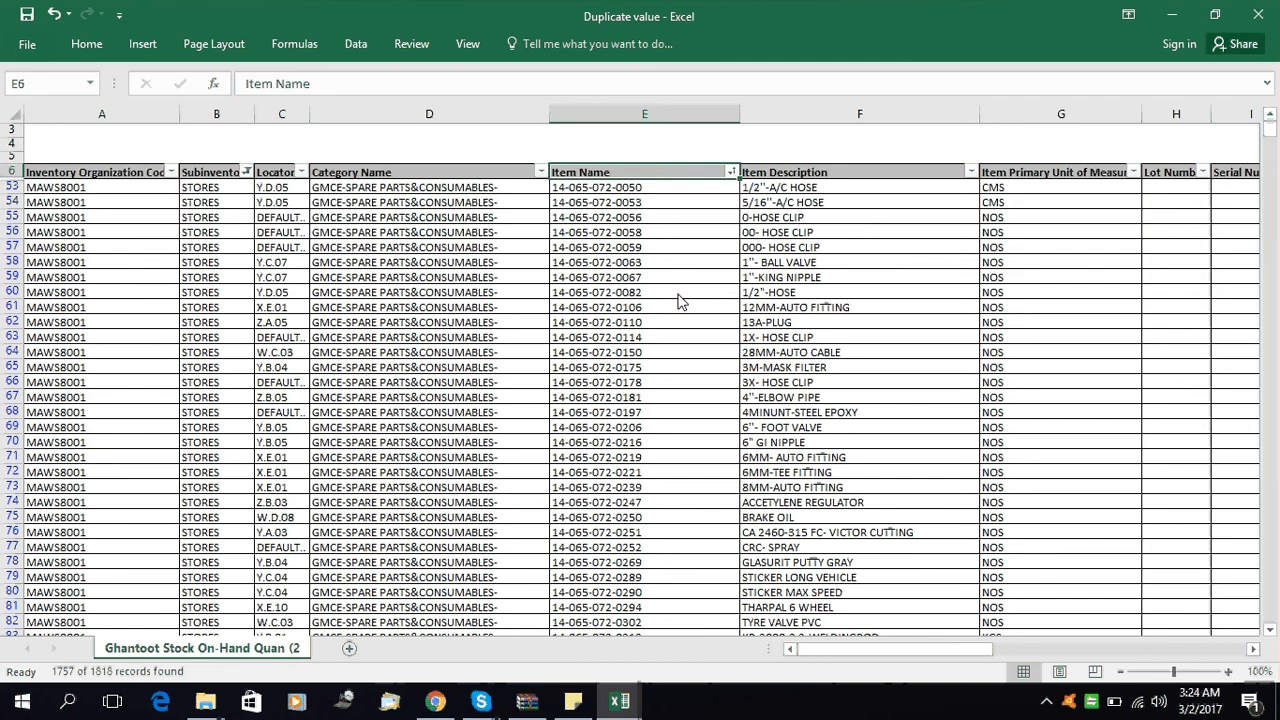
pyautogui.press('Down')
pyautogui.press('Down')
pyautogui.press('Up')
pyautogui.press('Up')
pyautogui.press('Up')
pyautogui.press('Up')
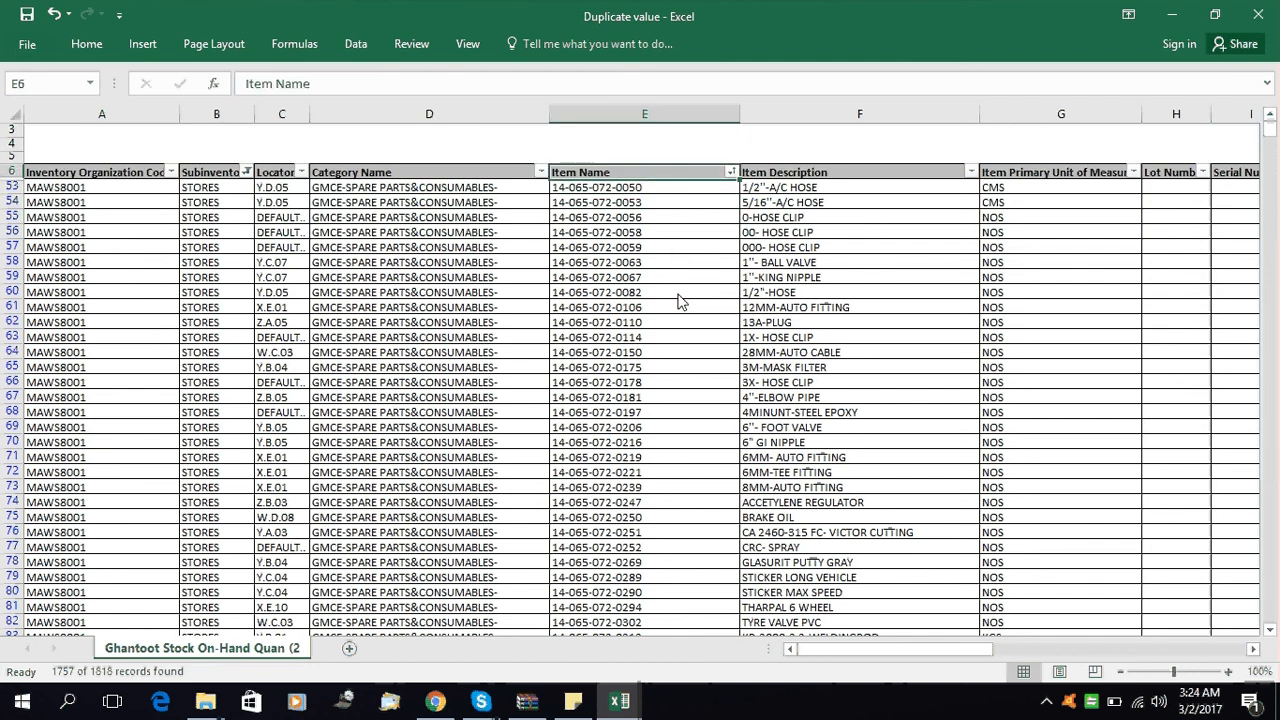
pyautogui.press('Down')
pyautogui.press('Down')
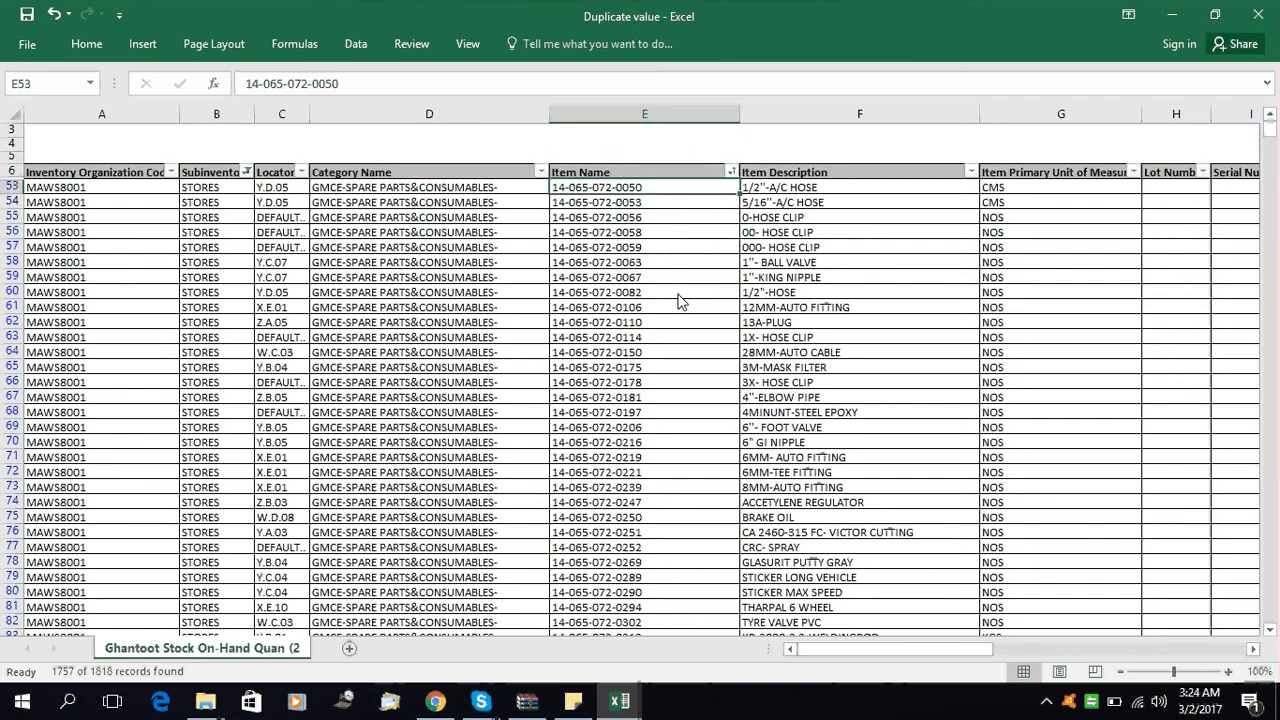